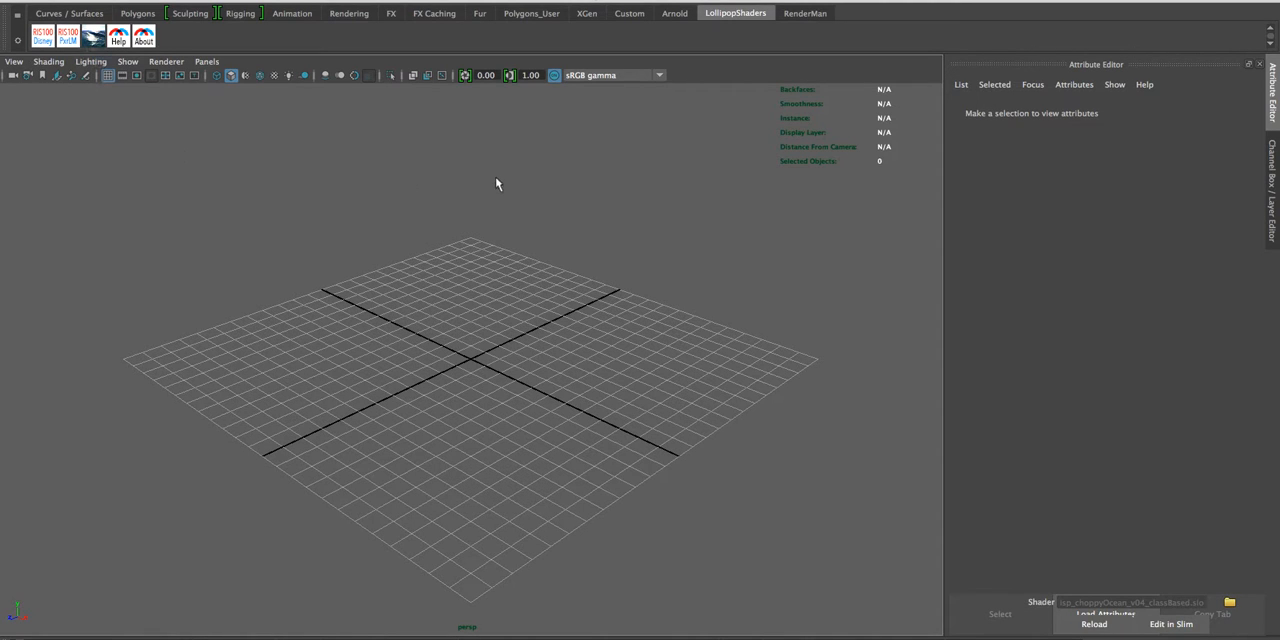
- Set the active RenderMan renderer to RenderMan/RIS
key(space)
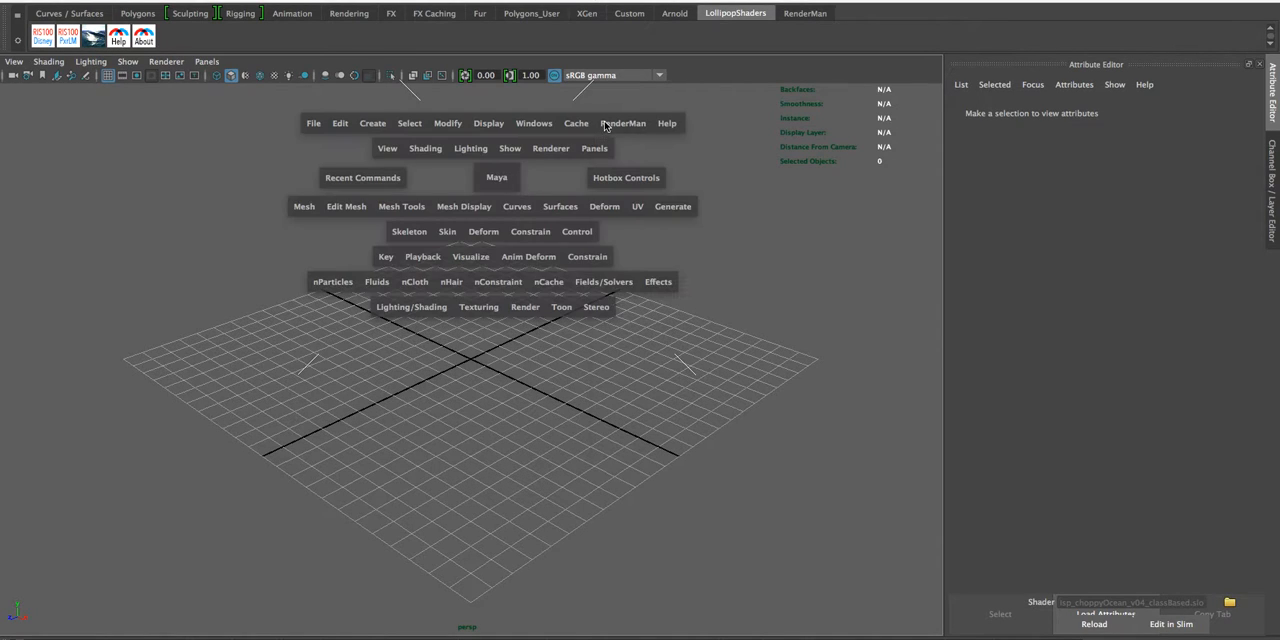
click(605, 124)
mouse_move(670, 200)
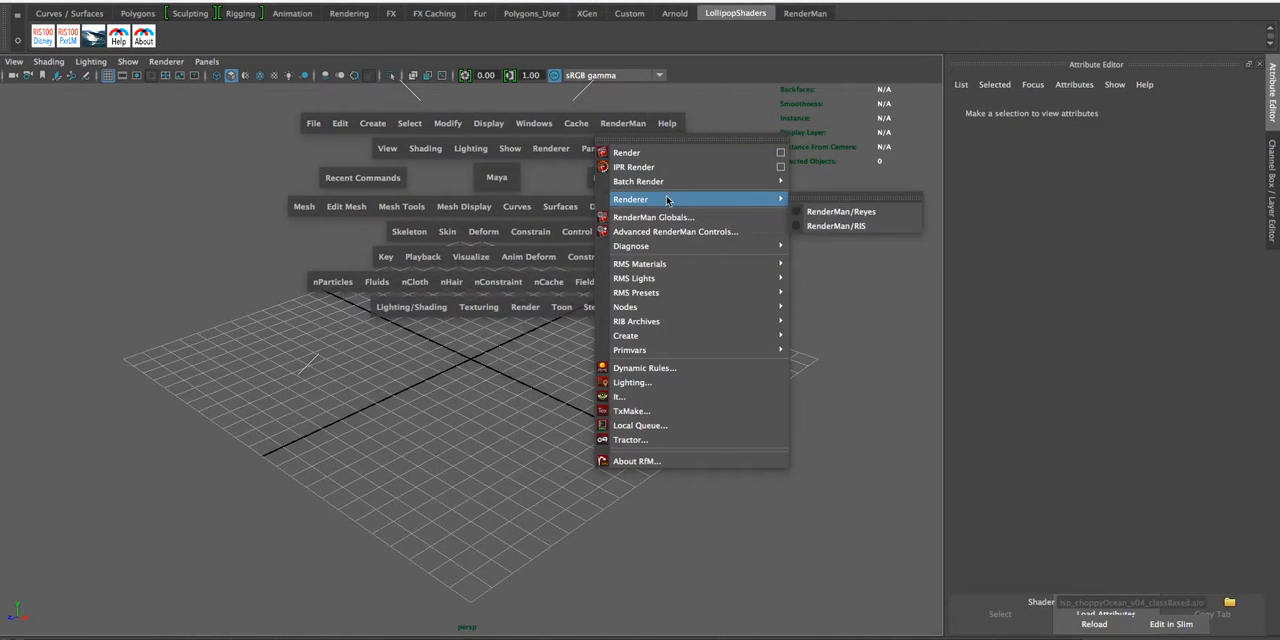
click(833, 227)
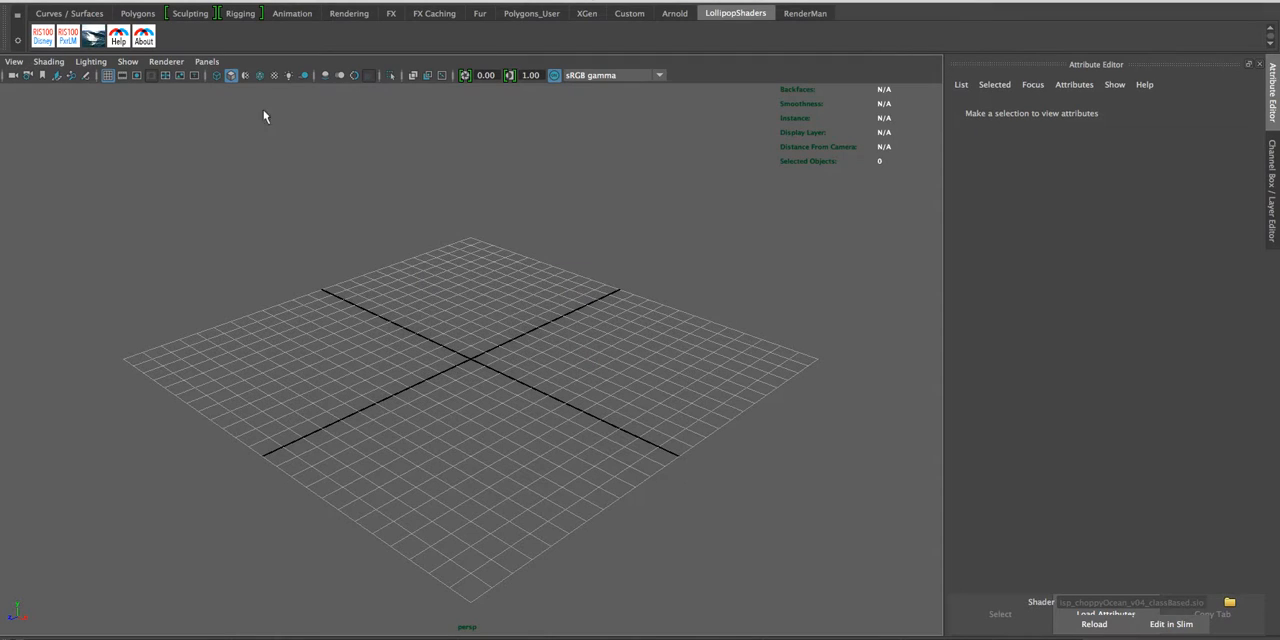
- Create the LollipopShaders Ocean Shader network and move the Node Editor clear of the viewport
click(93, 40)
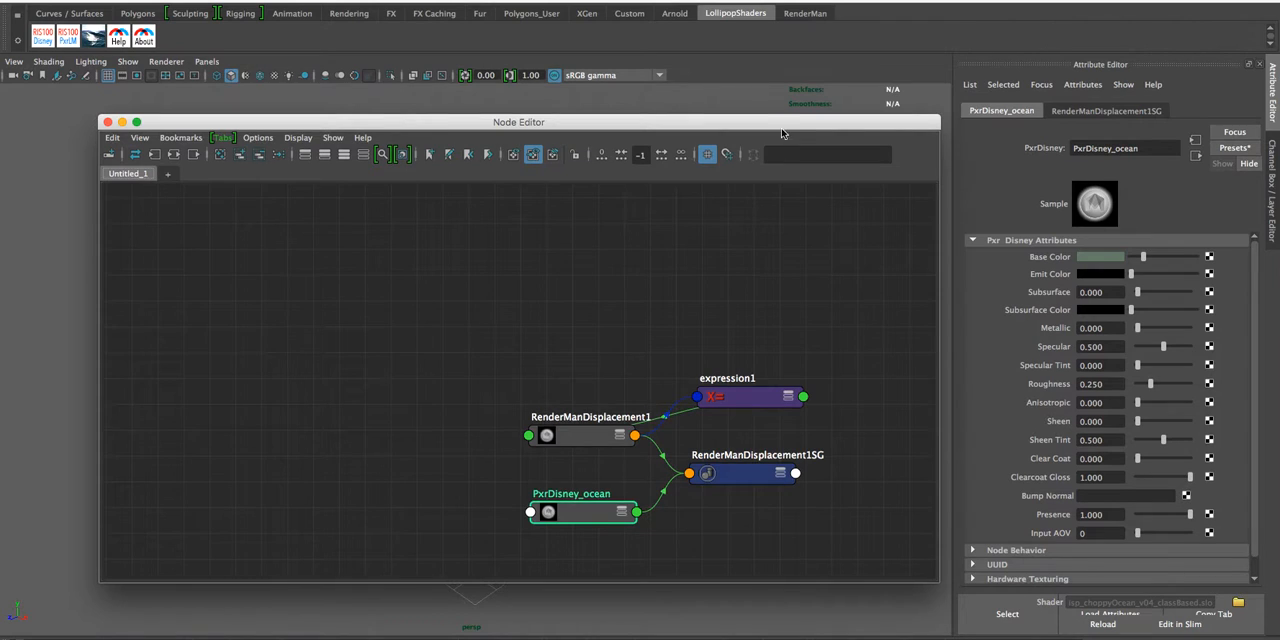
drag(727, 124, 0, 108)
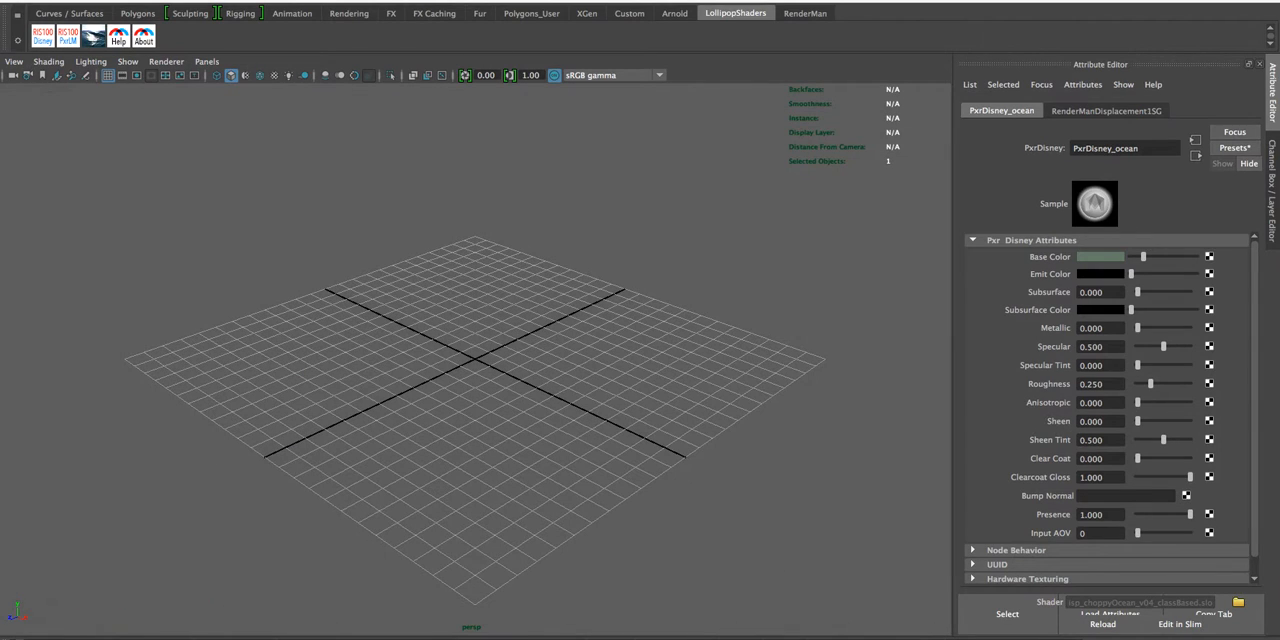
- Create a polygon plane at the centre of the grid
click(463, 315)
key(space)
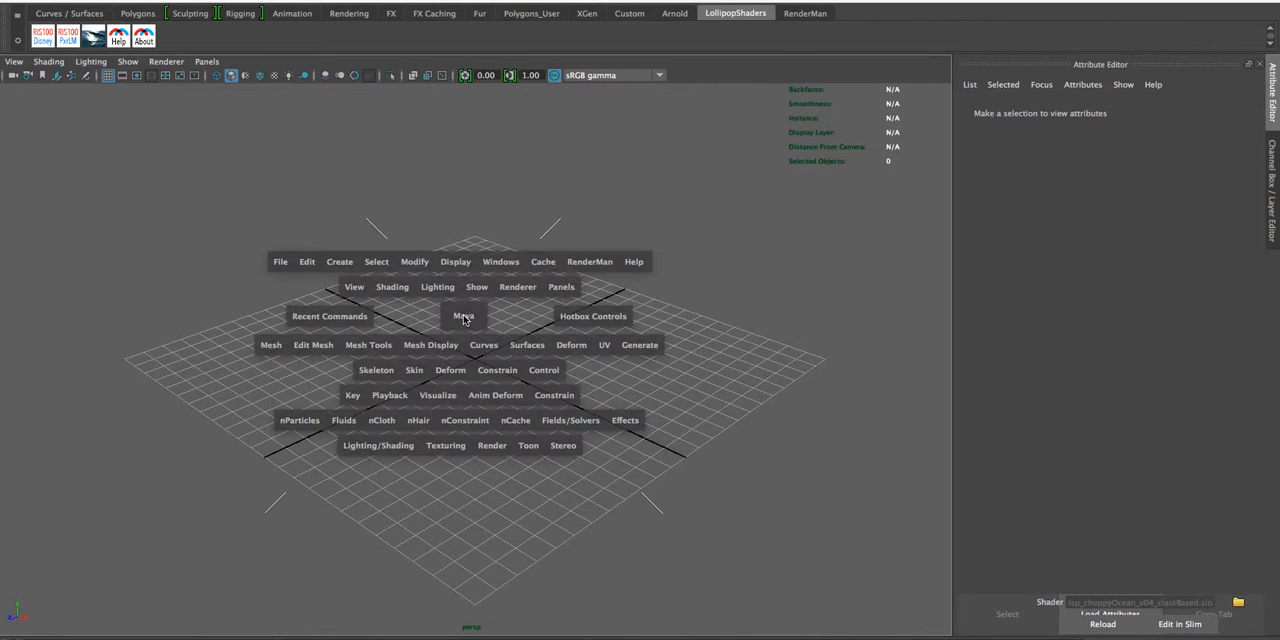
click(357, 264)
mouse_move(430, 318)
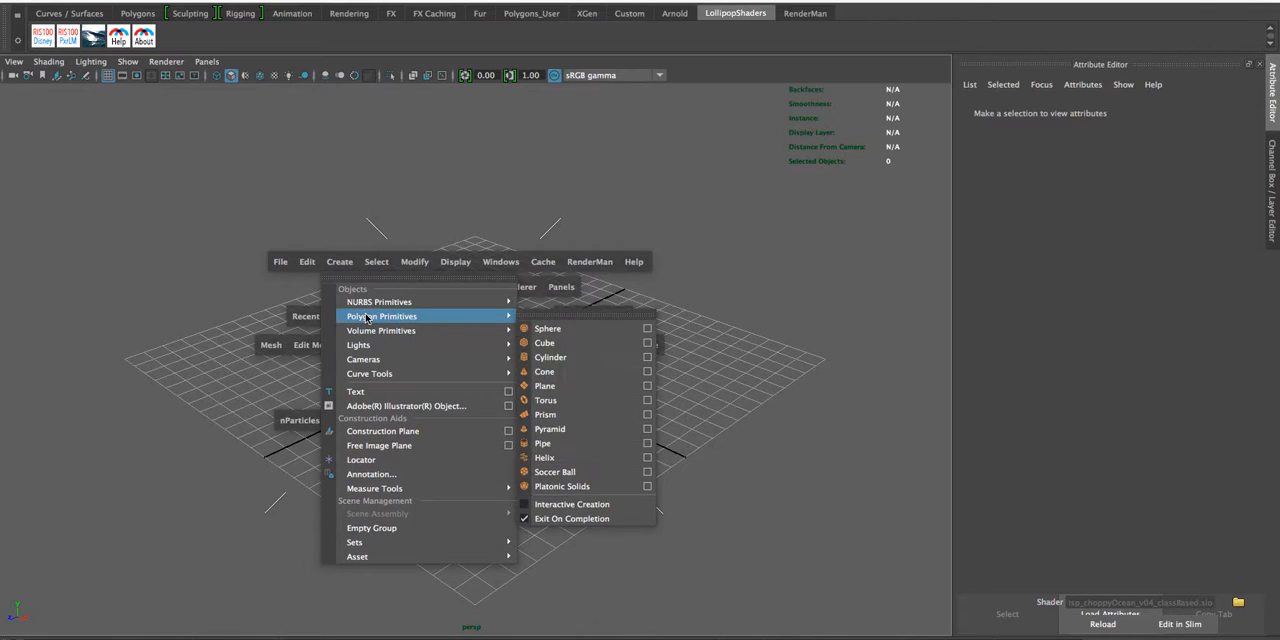
click(591, 389)
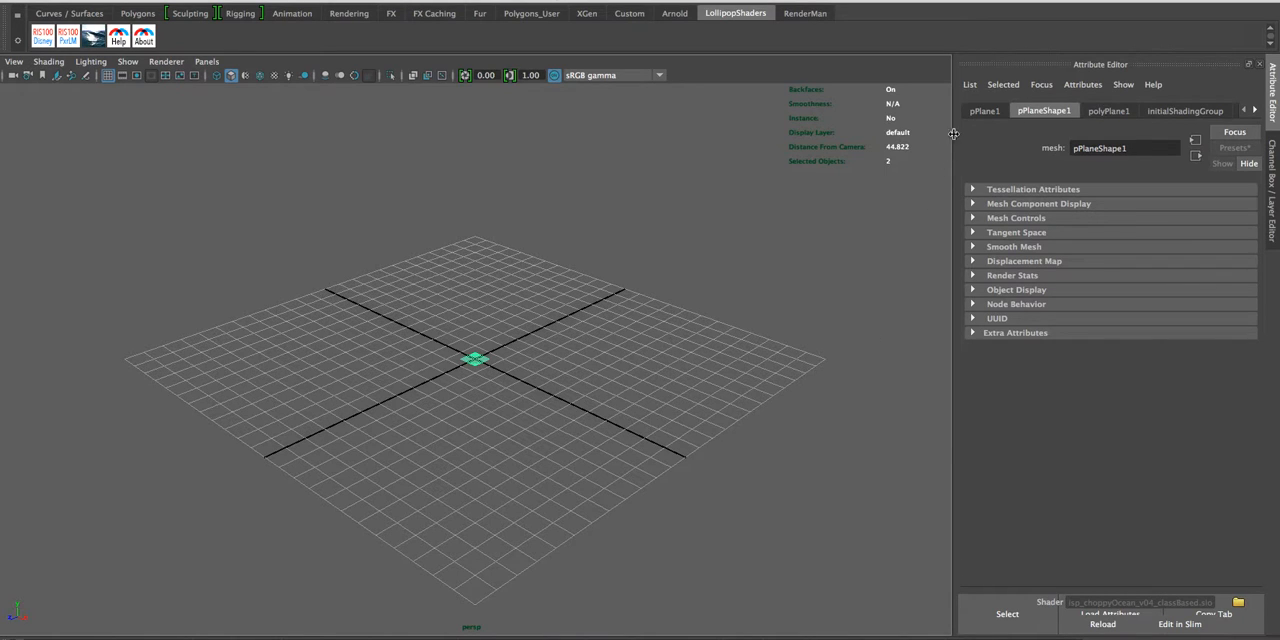
- Scale the polygon plane to 500 in both X and Z
click(980, 111)
double_click(1076, 235)
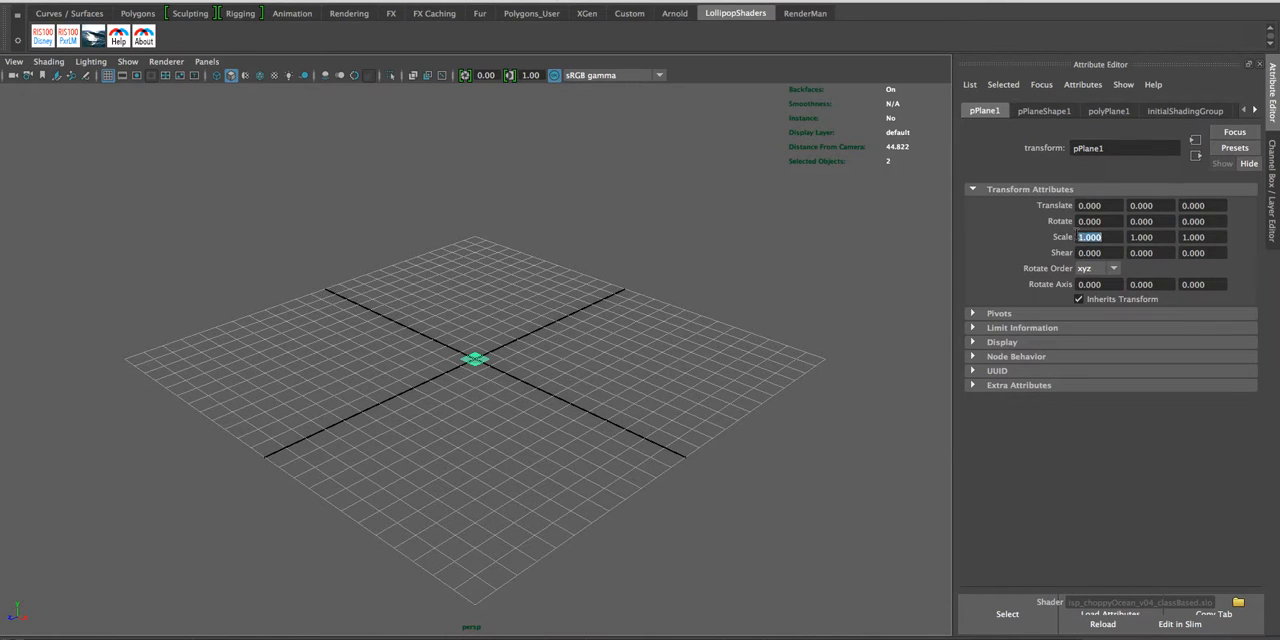
text(500)
key(Tab)
key(Tab)
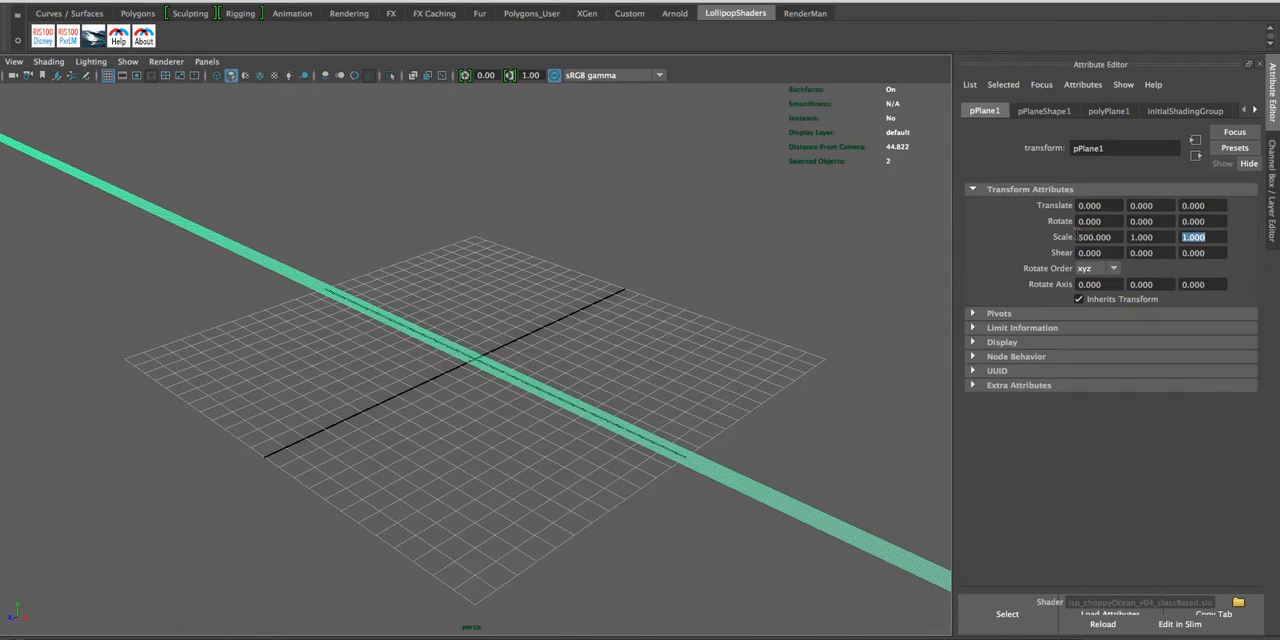
text(500)
key(Tab)
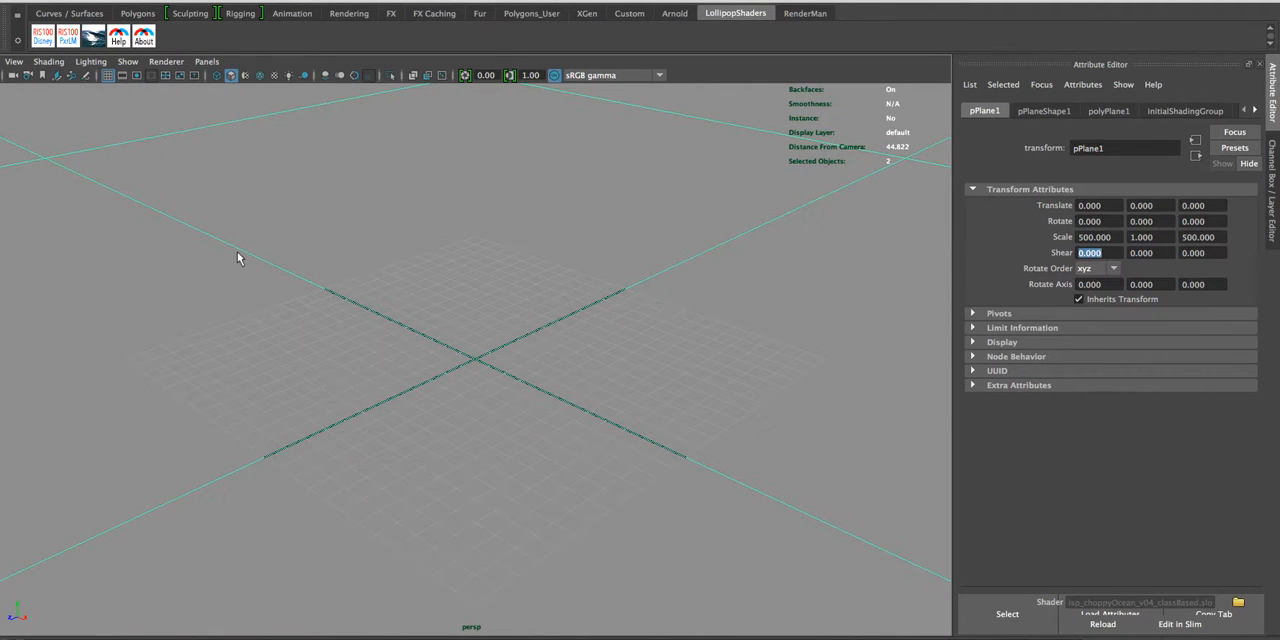
- Add a RenderMan environment daylight (PxrStdEnvDayLight) to the scene
click(800, 14)
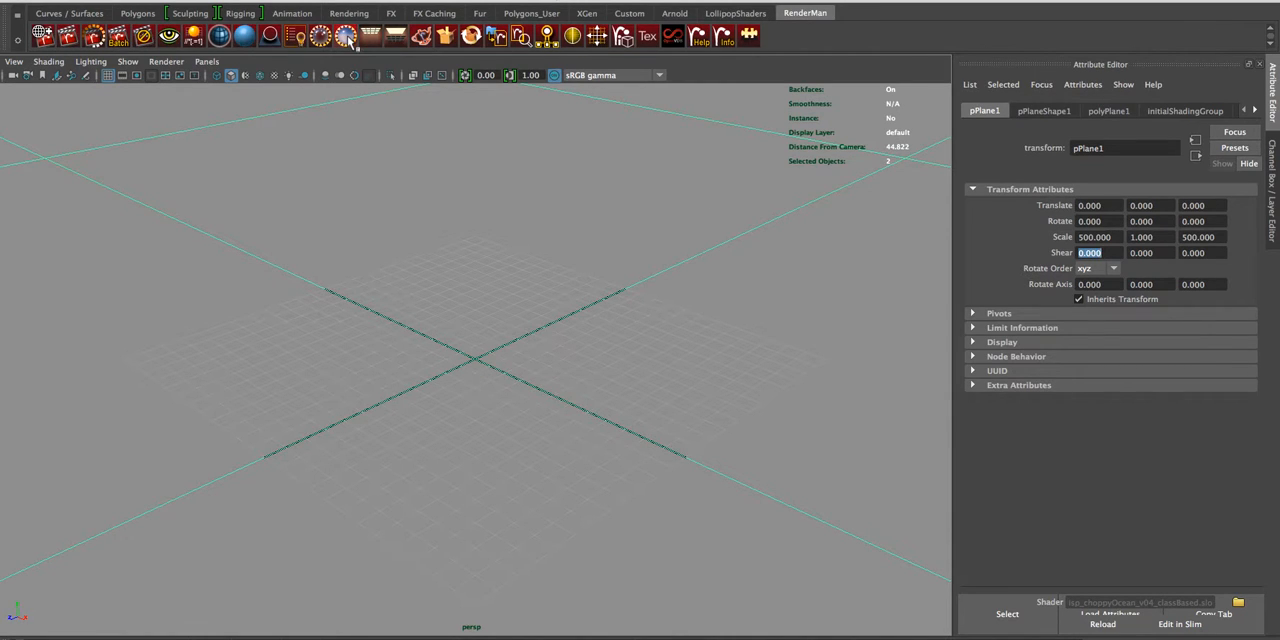
click(345, 38)
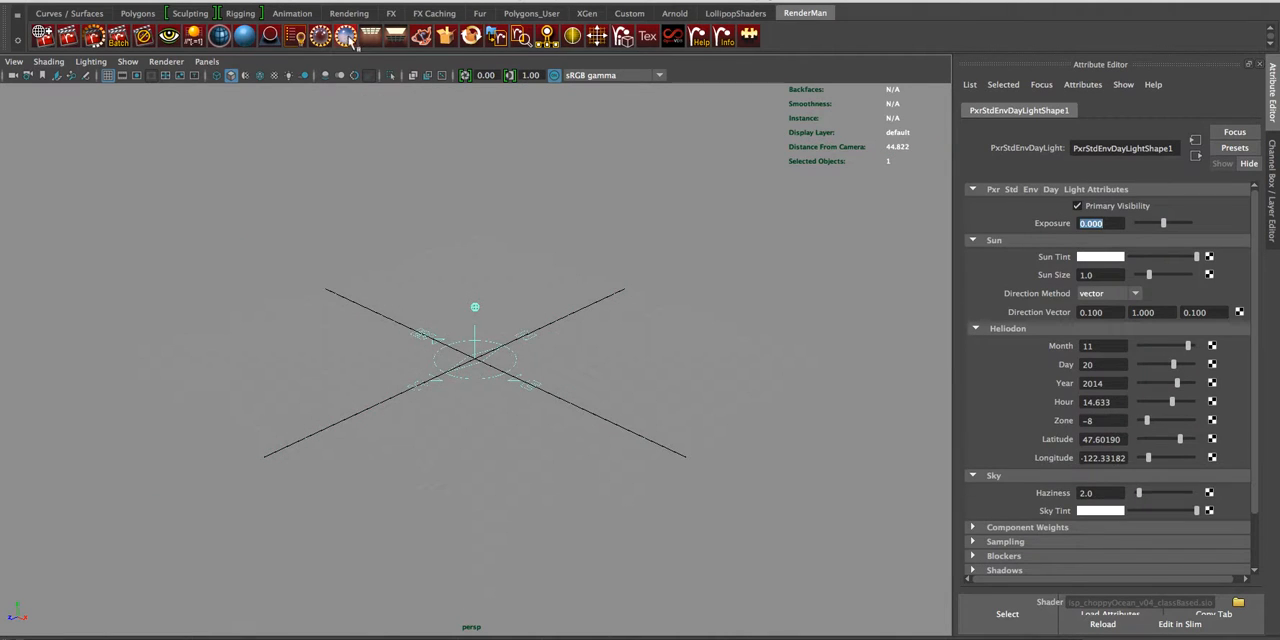
- Assign the PxrDisney_ocean material to the large plane through the Node Editor, clearing the editor from the viewport again
click(387, 180)
key(f)
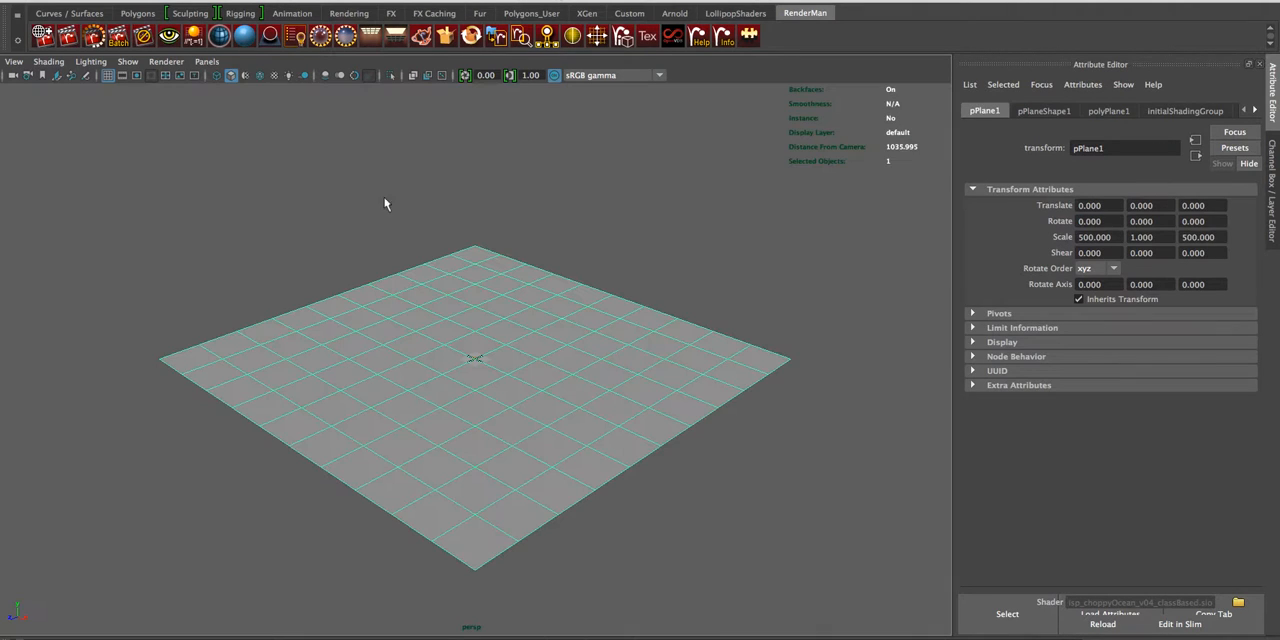
scroll(474, 314, up, 5)
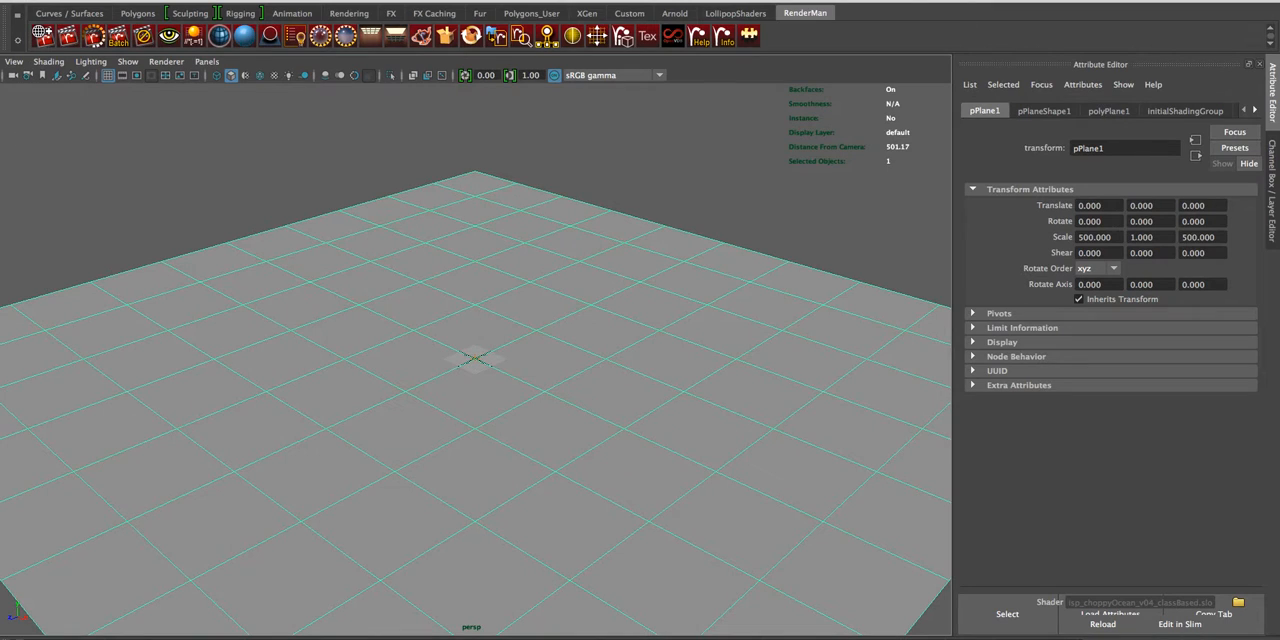
drag(0, 205, 763, 356)
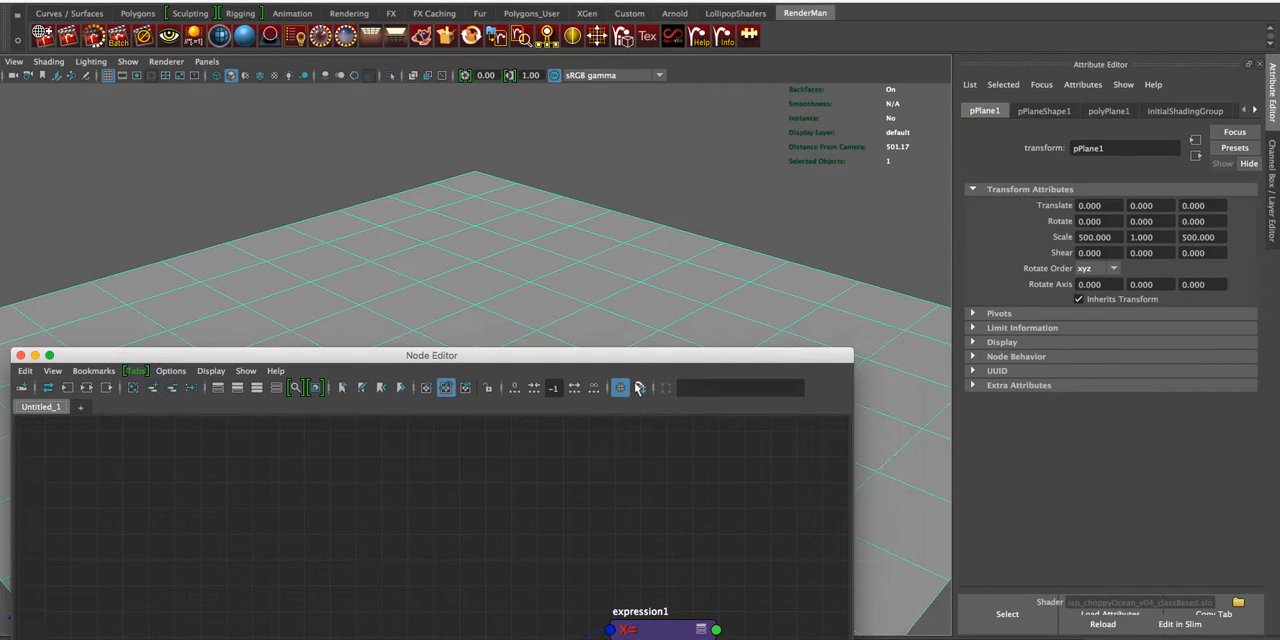
drag(634, 357, 937, 214)
drag(831, 214, 905, 71)
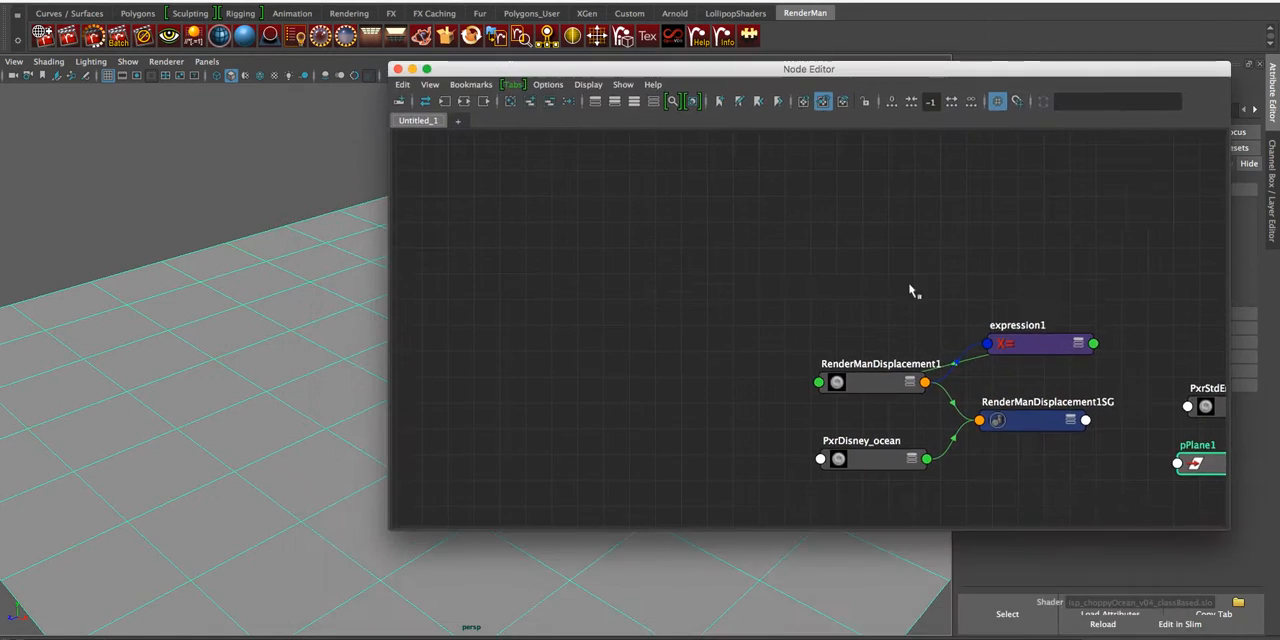
right_click(879, 455)
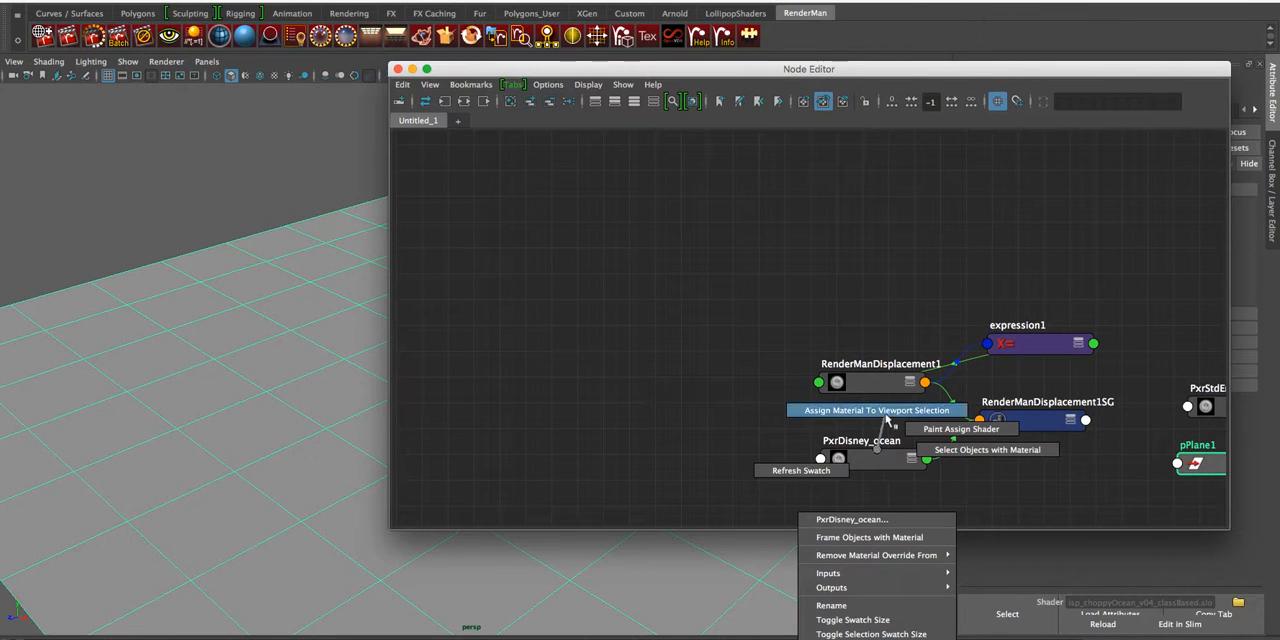
click(882, 417)
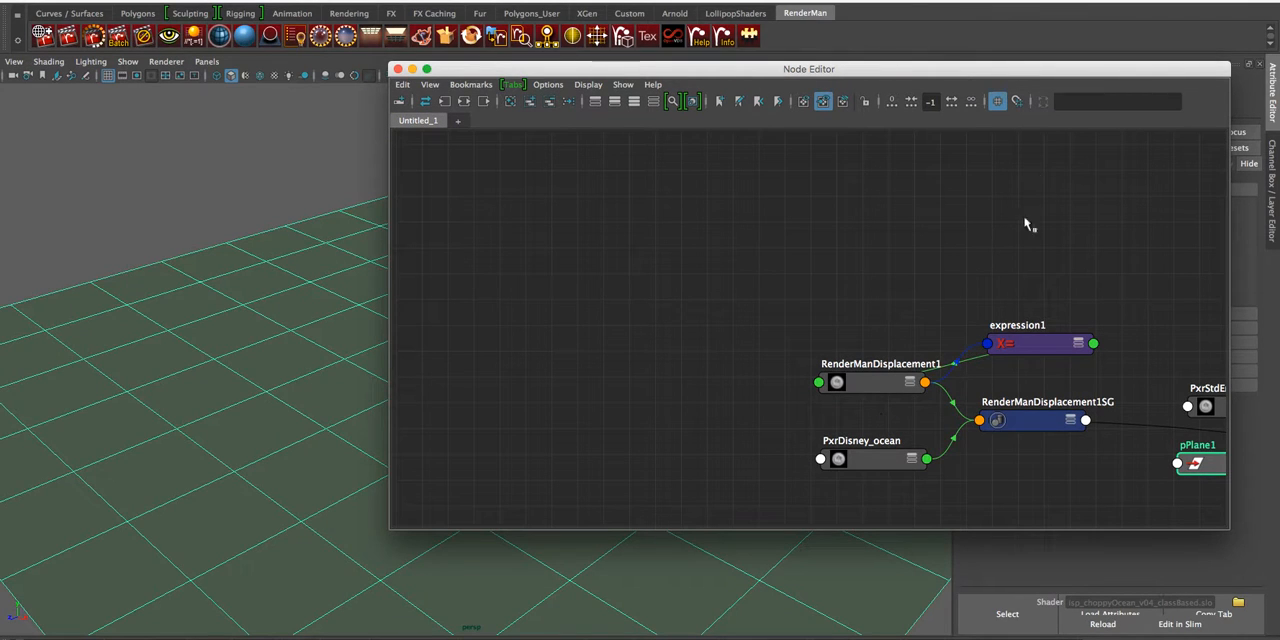
drag(1120, 75, 0, 100)
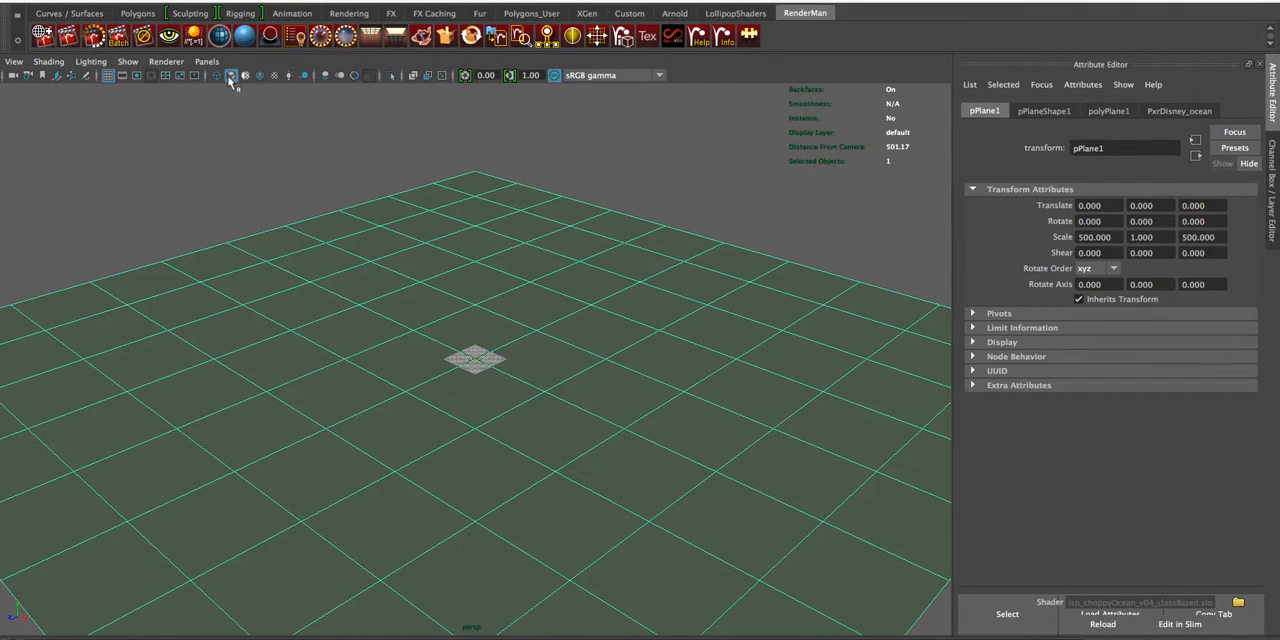
- Start an interactive RenderMan re-render of the ocean plane and bring the camera lower and closer to its surface
click(99, 40)
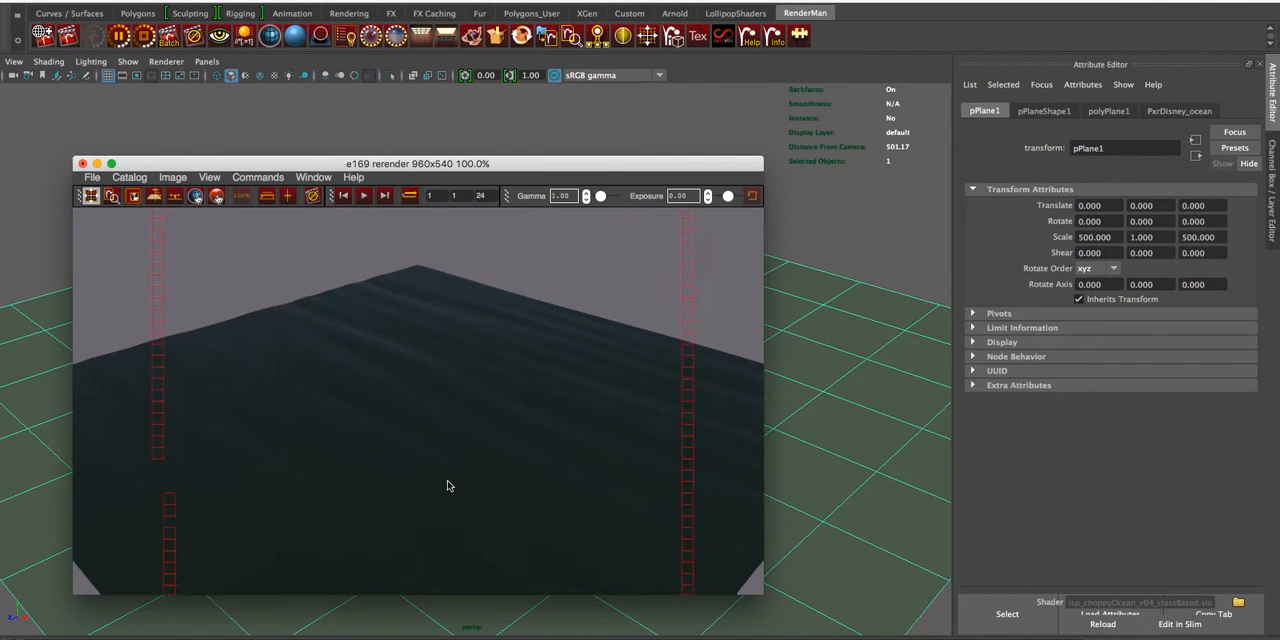
mouse_move(822, 500)
alt+mouse_down()
mouse_move(818, 477)
mouse_move(826, 491)
alt+mouse_up()
alt+right_drag(526, 476, 757, 451)
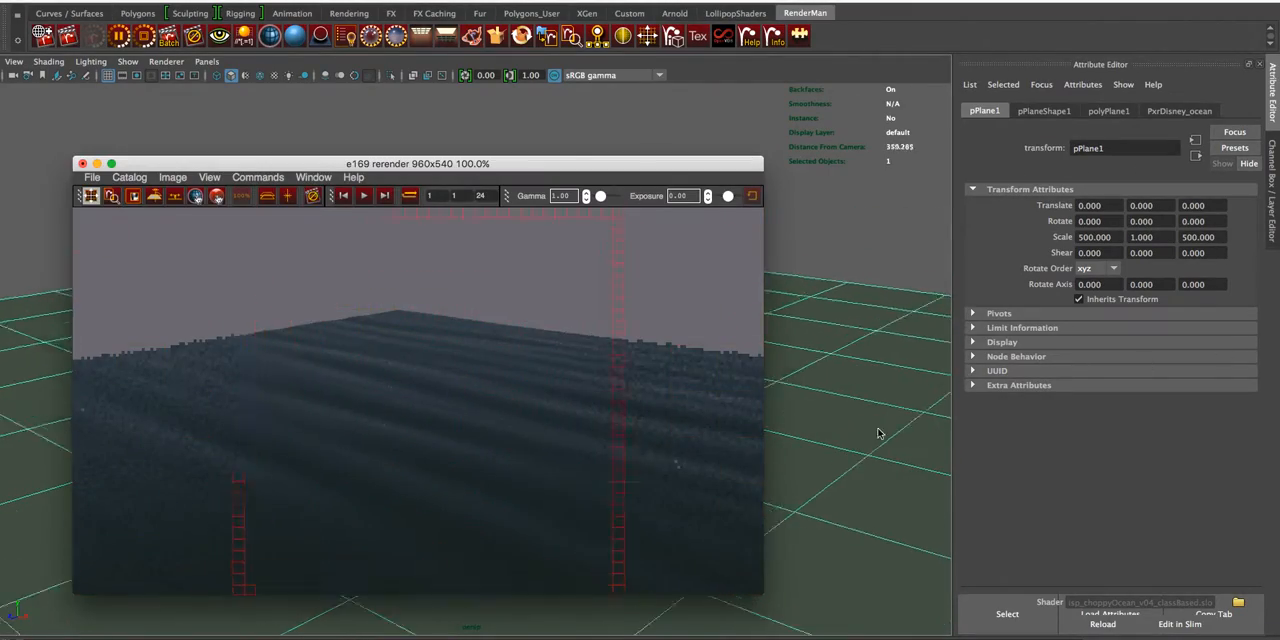
alt+right_drag(878, 432, 1062, 398)
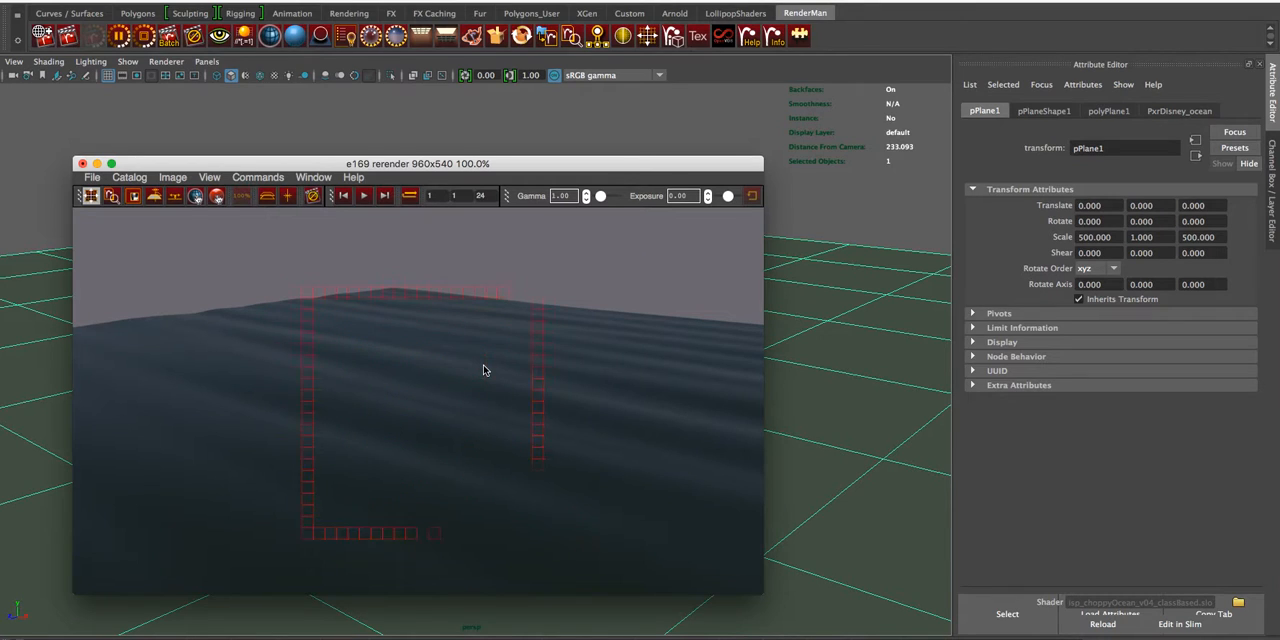
- Bring the Node Editor back into view and place expression1 before RenderManDisplacement1 in the shader graph
drag(0, 132, 910, 149)
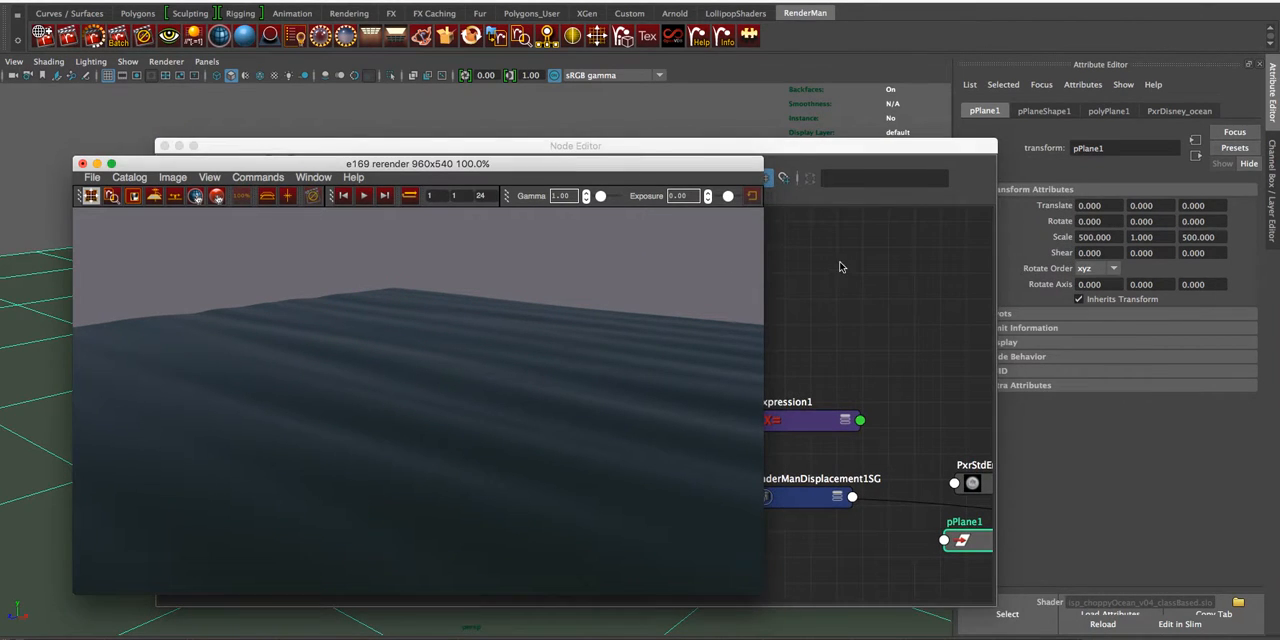
click(840, 266)
drag(798, 154, 683, 133)
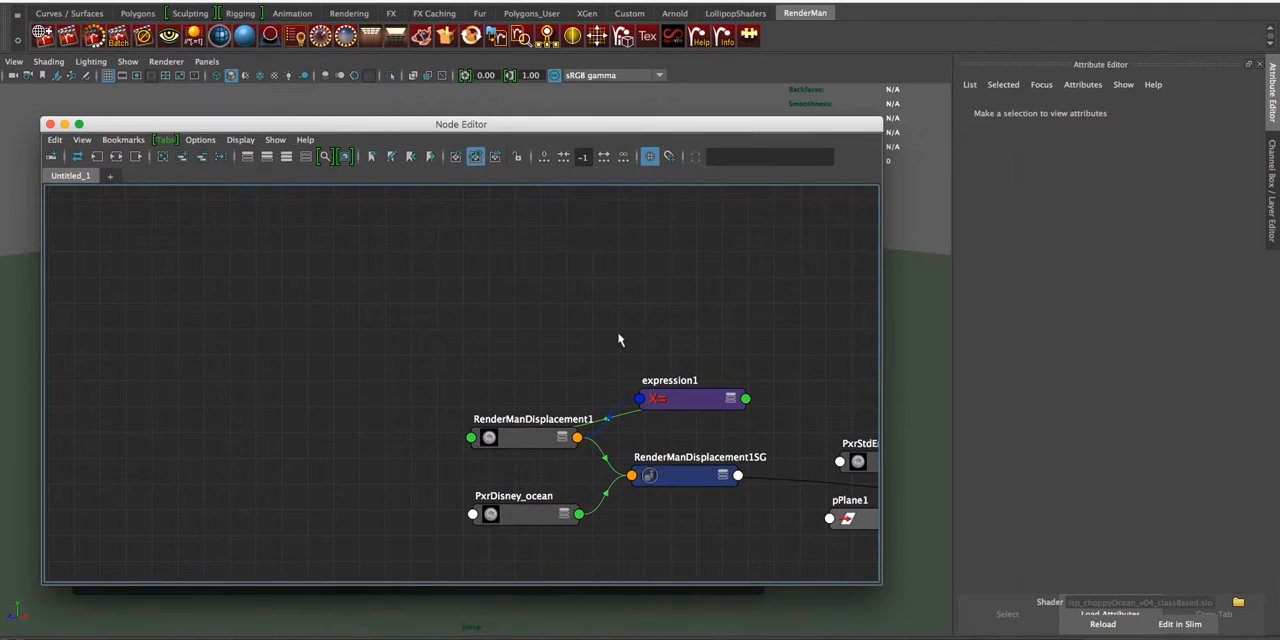
drag(421, 365, 728, 540)
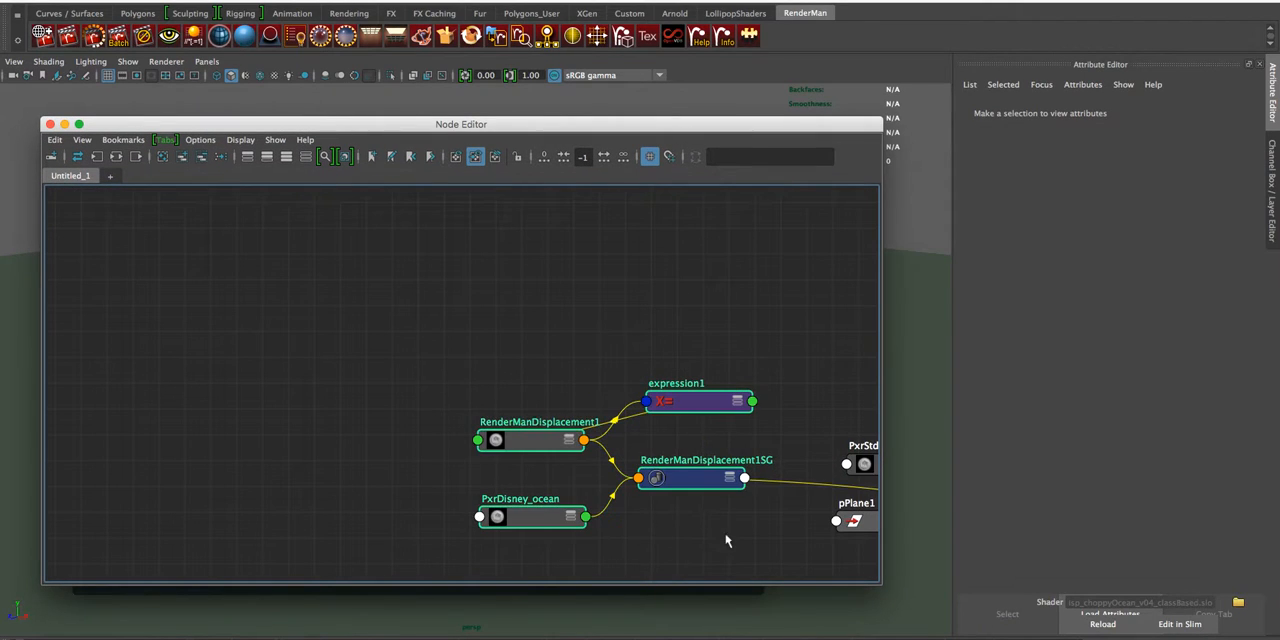
key(f)
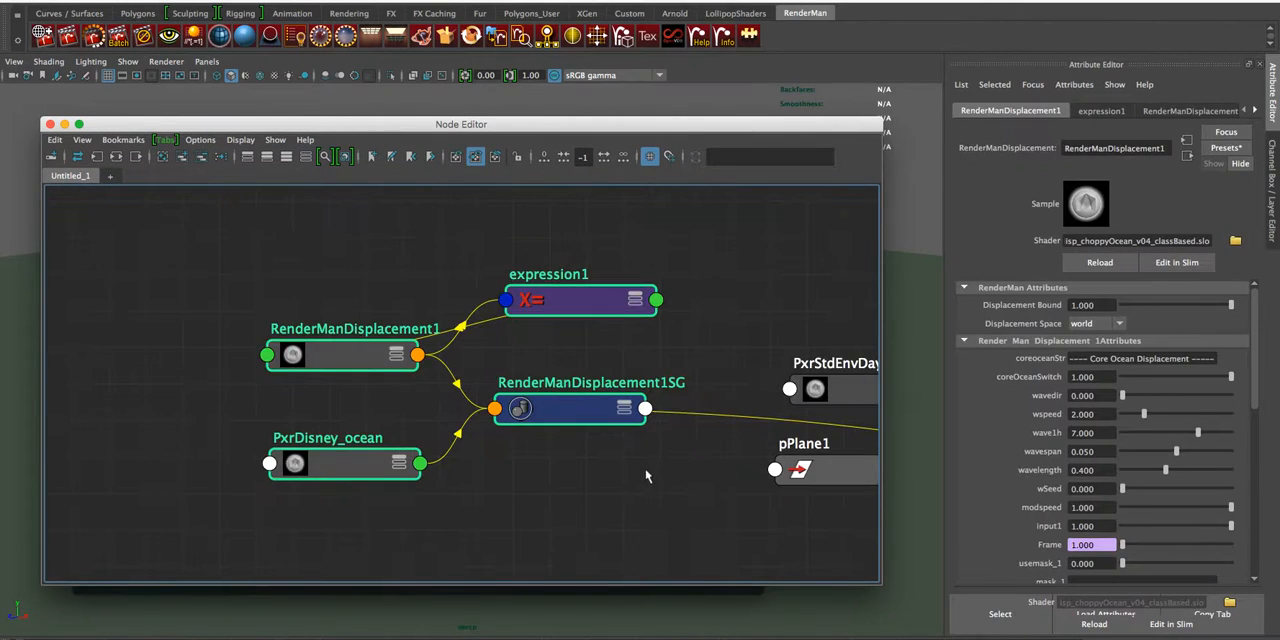
click(448, 295)
drag(575, 296, 158, 331)
- Graph the input and output connections of both ocean shaders and place the time1 node before expression1
drag(364, 246, 345, 474)
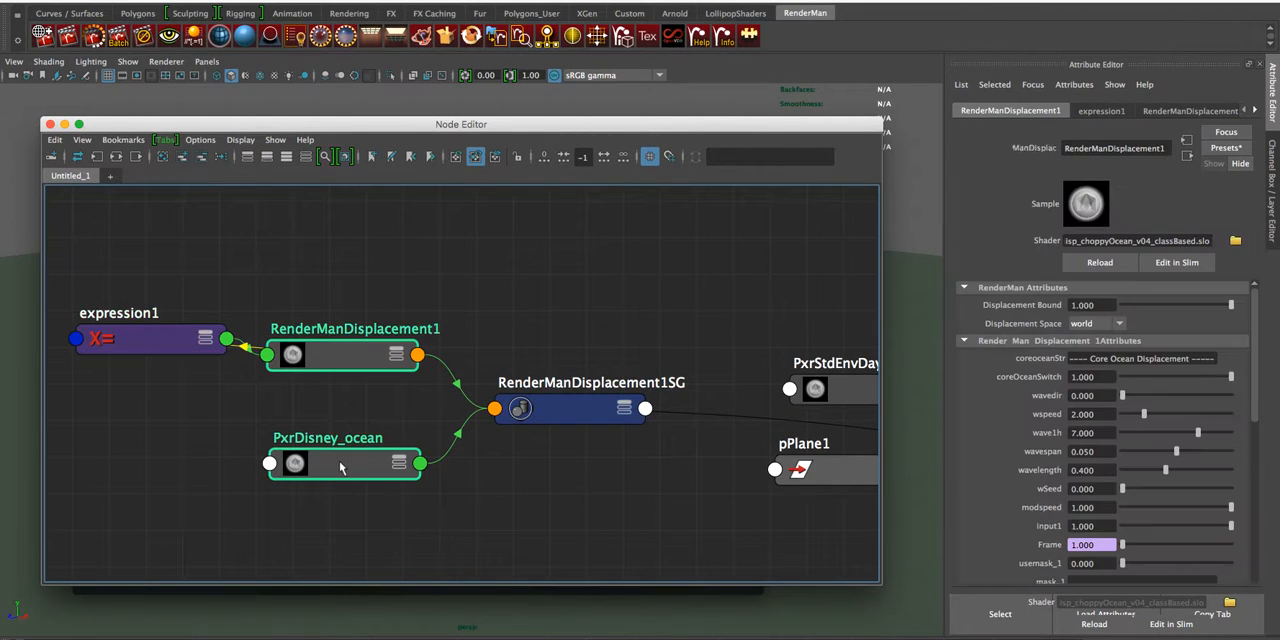
click(116, 157)
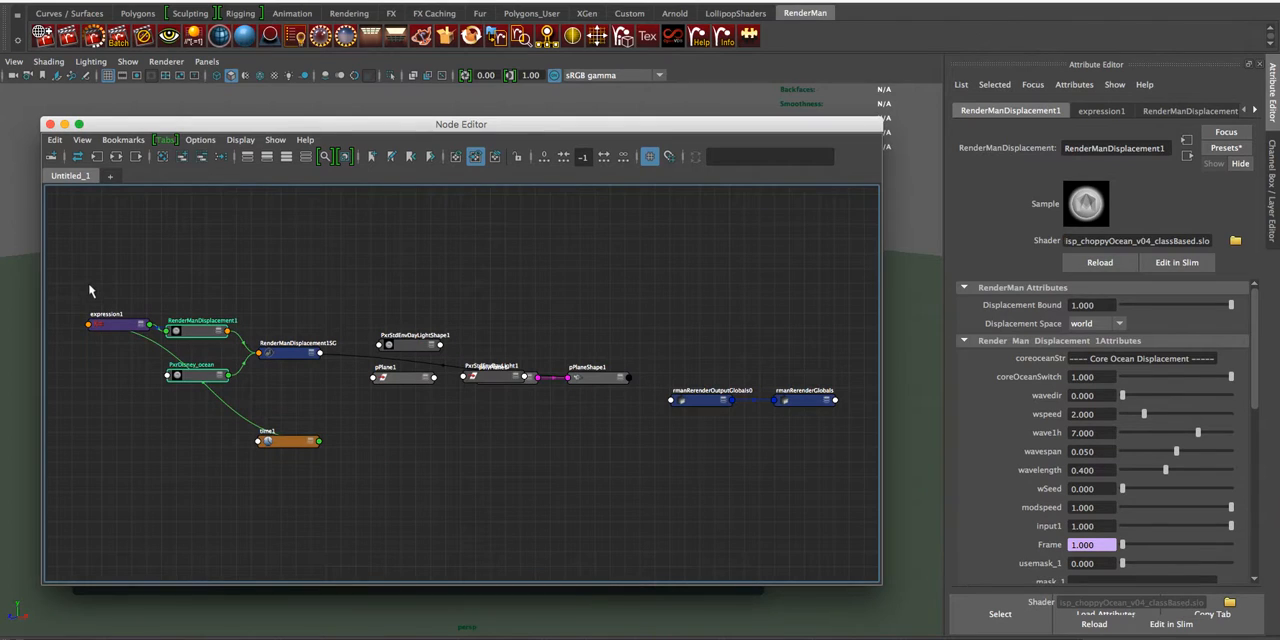
drag(88, 284, 331, 476)
key(f)
click(650, 485)
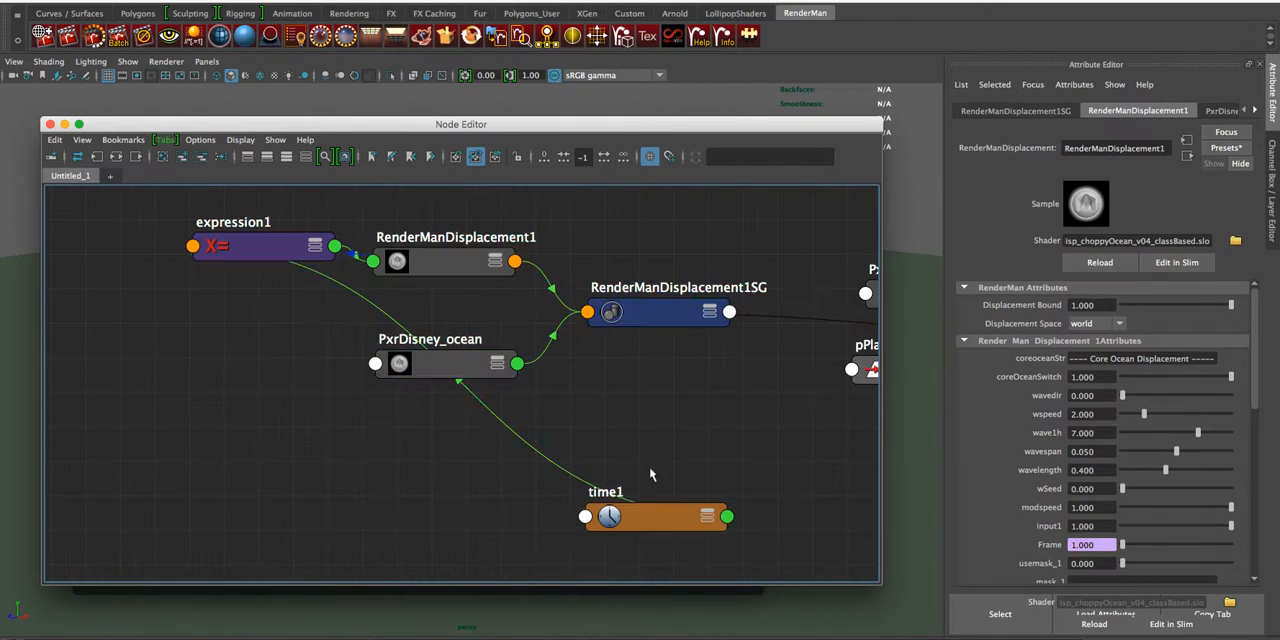
drag(596, 510, 109, 292)
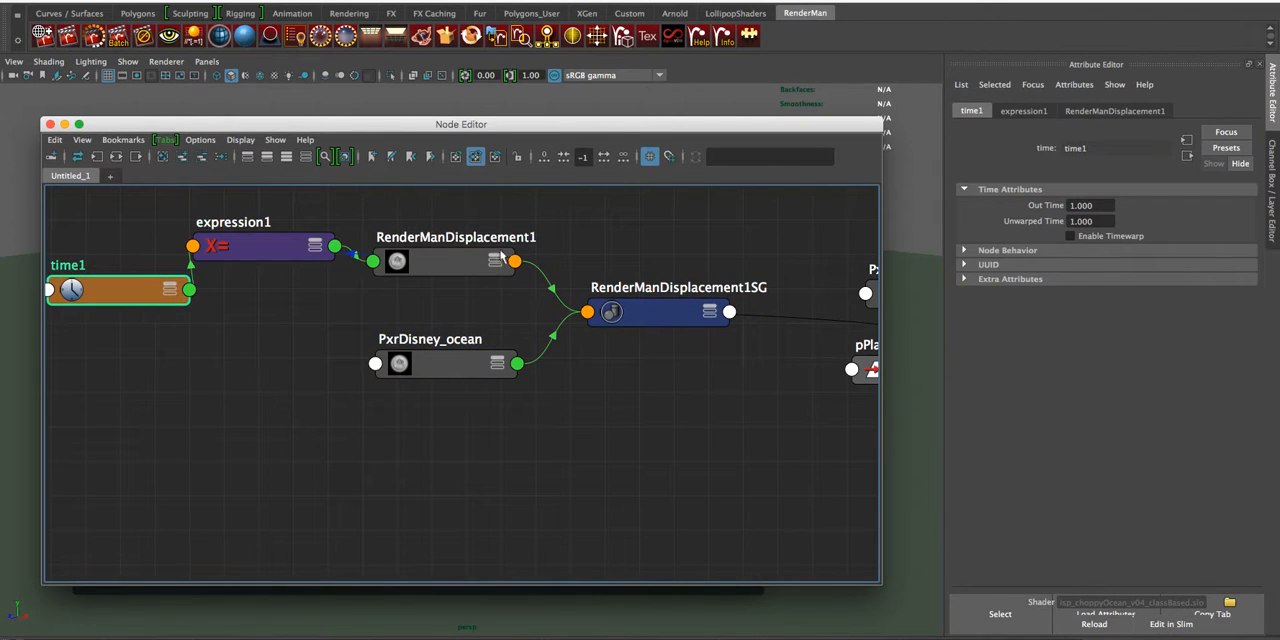
- Expand RenderManDisplacement1, PxrDisney_ocean and RenderManDisplacement1SG to show their connected attributes, spacing the nodes apart
click(496, 260)
click(497, 363)
drag(467, 368, 468, 399)
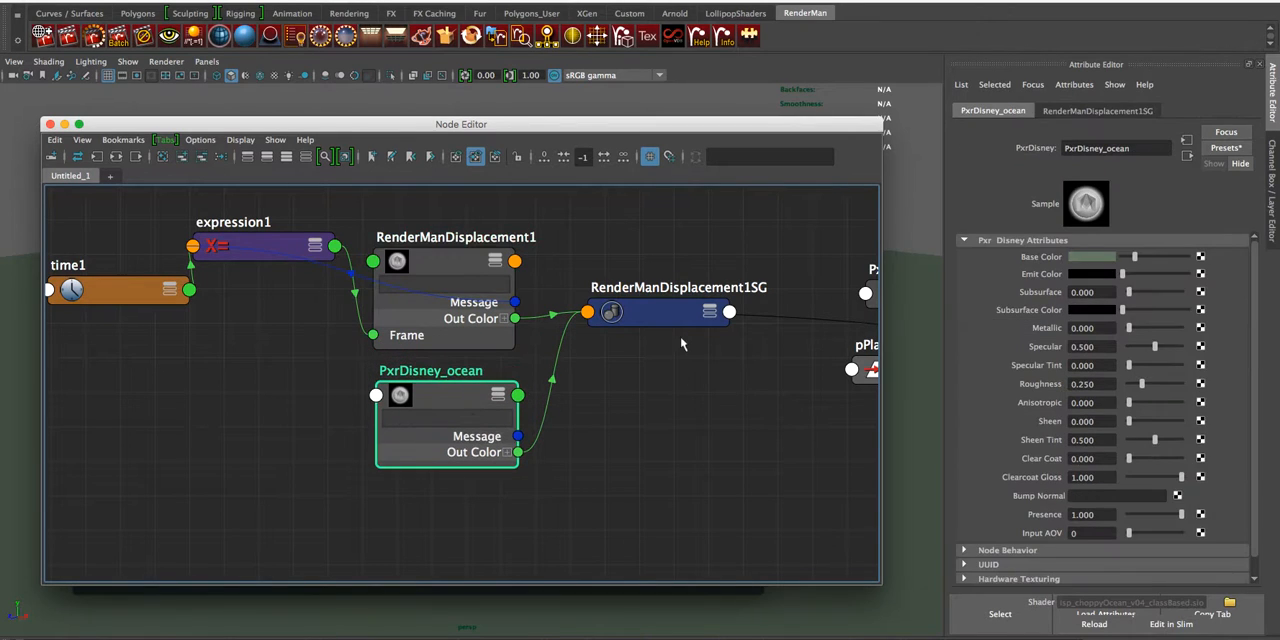
click(713, 315)
drag(667, 309, 674, 270)
- Examine the Core Ocean and Sharpcrests displacement attributes of RenderManDisplacement1
click(458, 267)
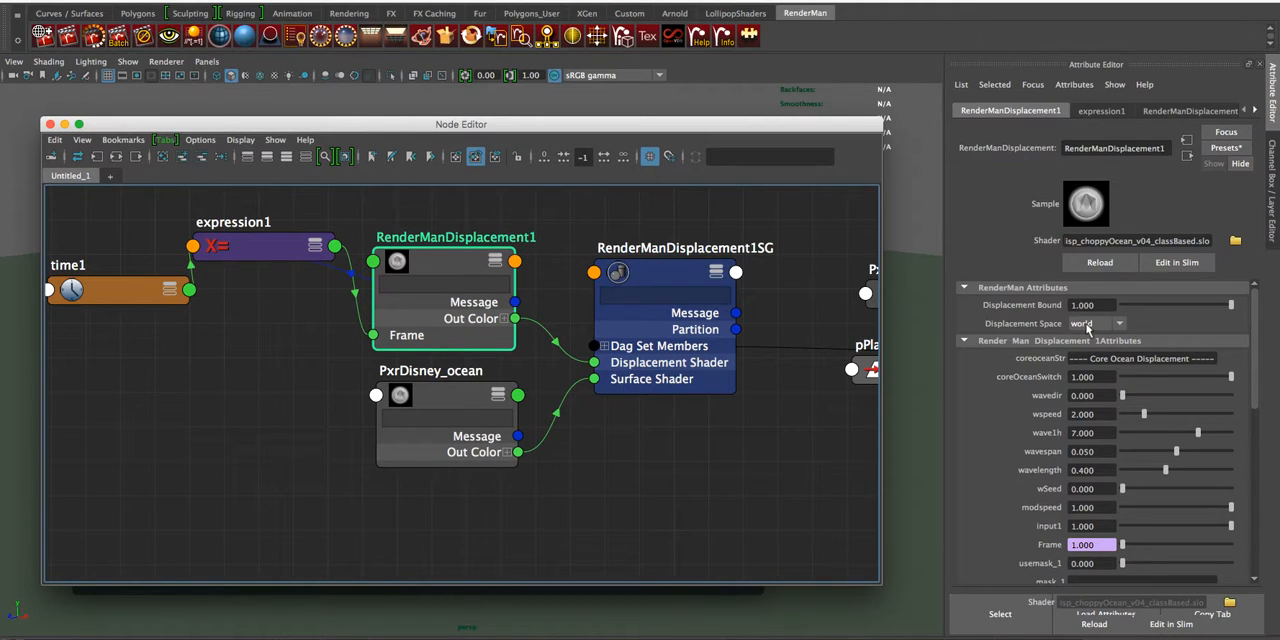
scroll(1052, 415, down, 8)
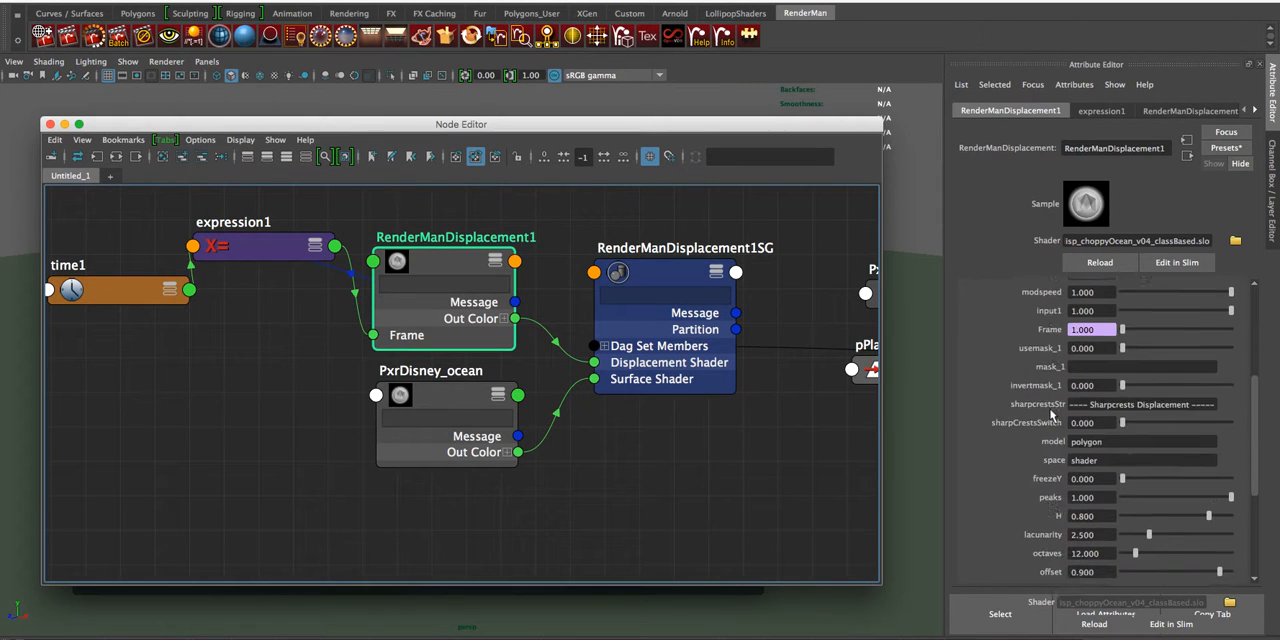
scroll(1052, 415, down, 1)
scroll(1045, 408, up, 12)
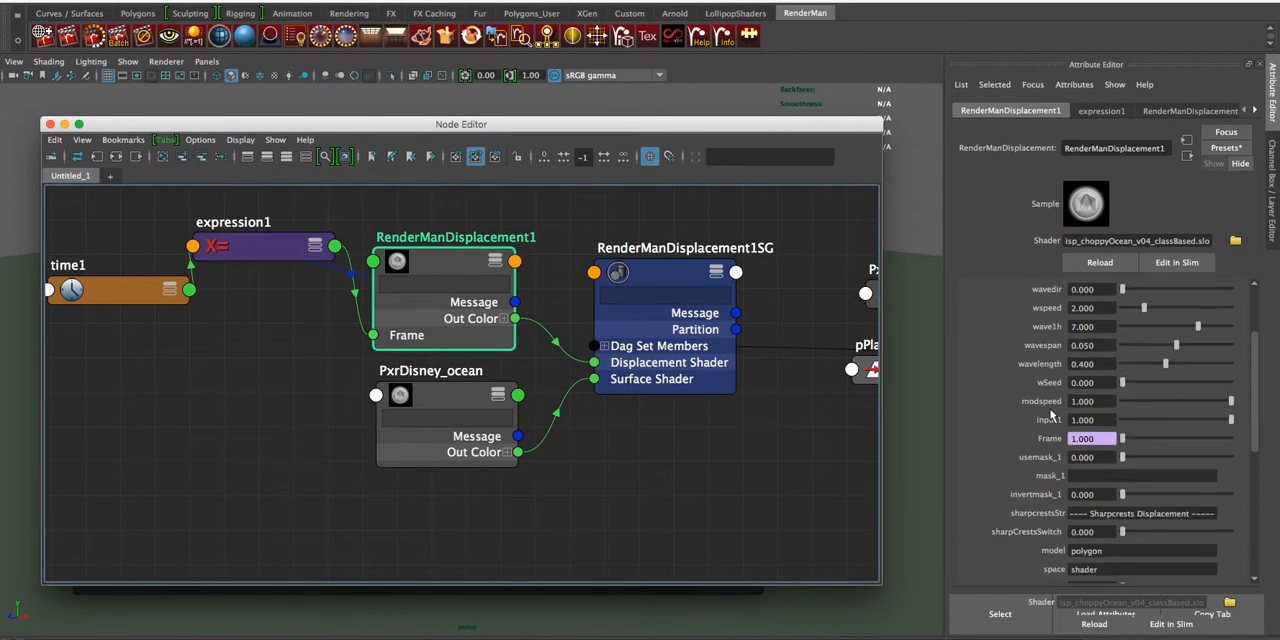
- Trace the Frame attribute of RenderManDisplacement1 through expression1 and time1, and inspect the expression options available on Frame
scroll(1043, 405, down, 5)
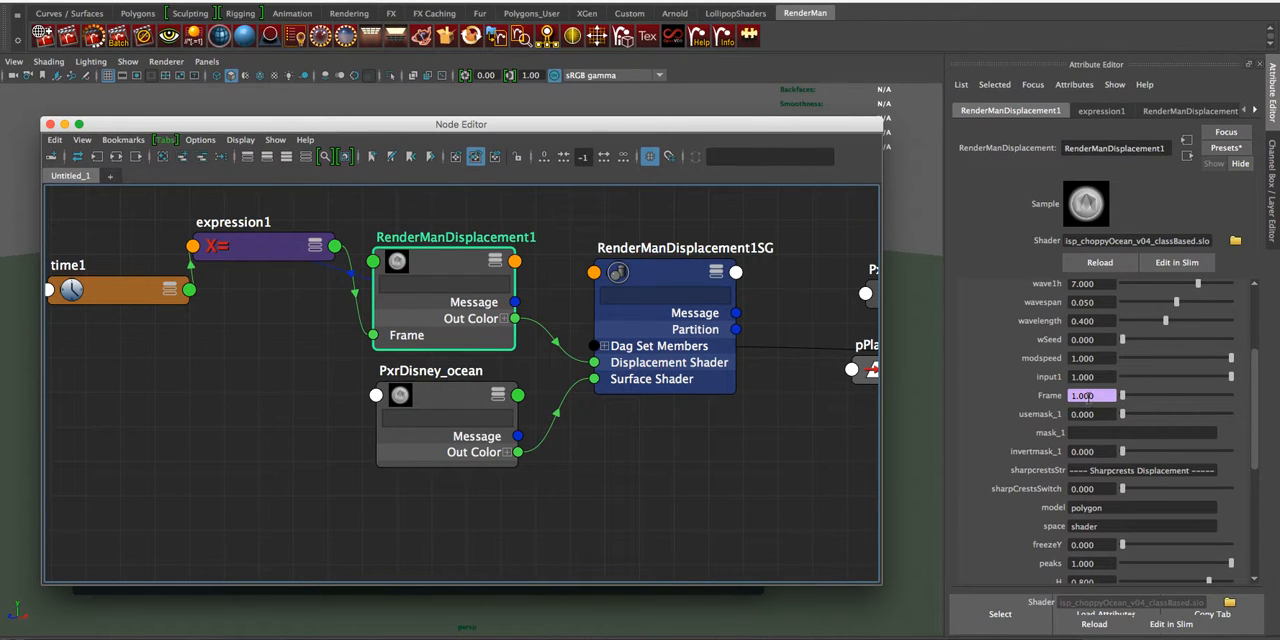
click(1045, 402)
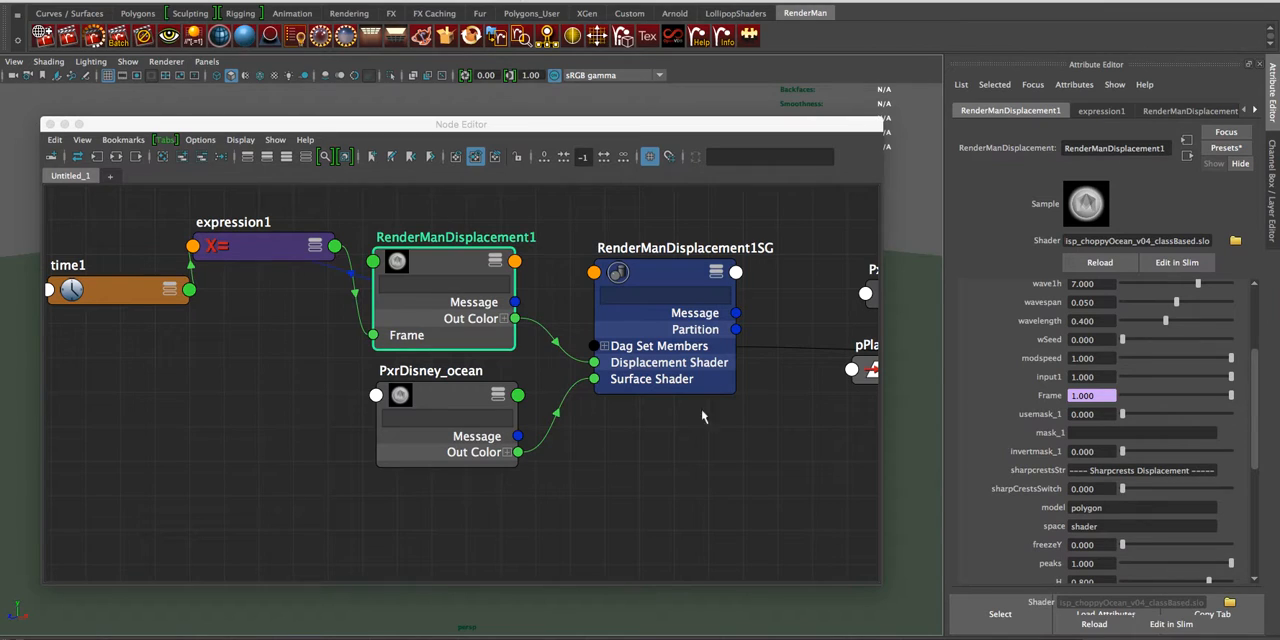
click(264, 250)
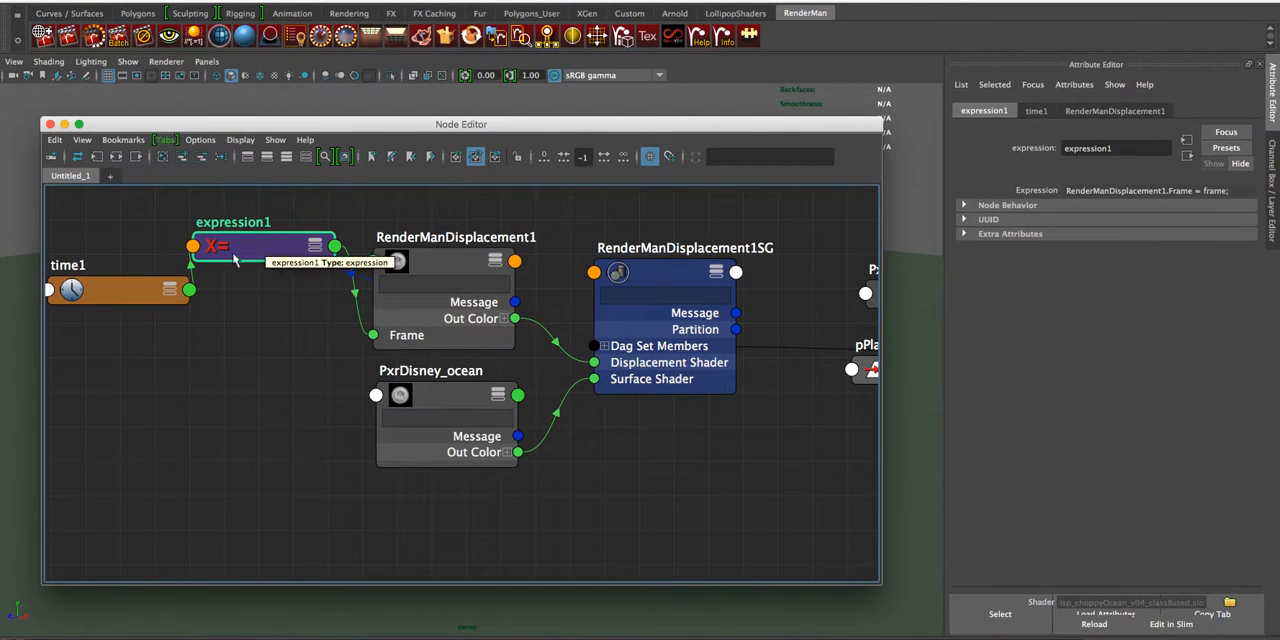
click(130, 289)
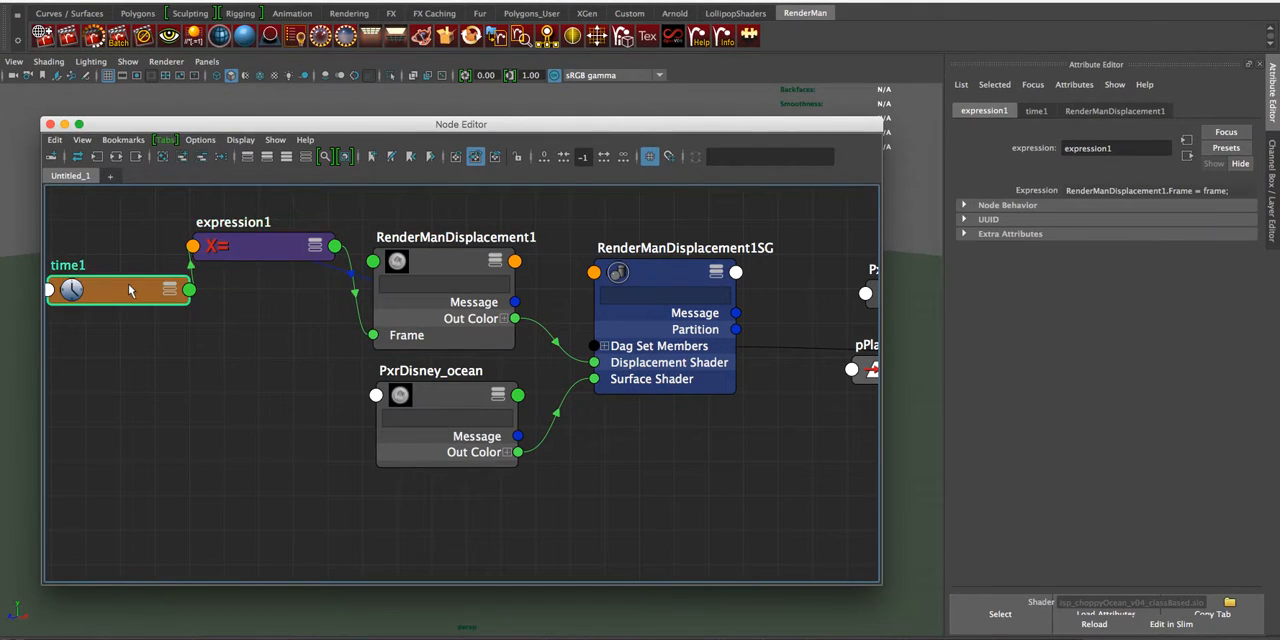
click(458, 276)
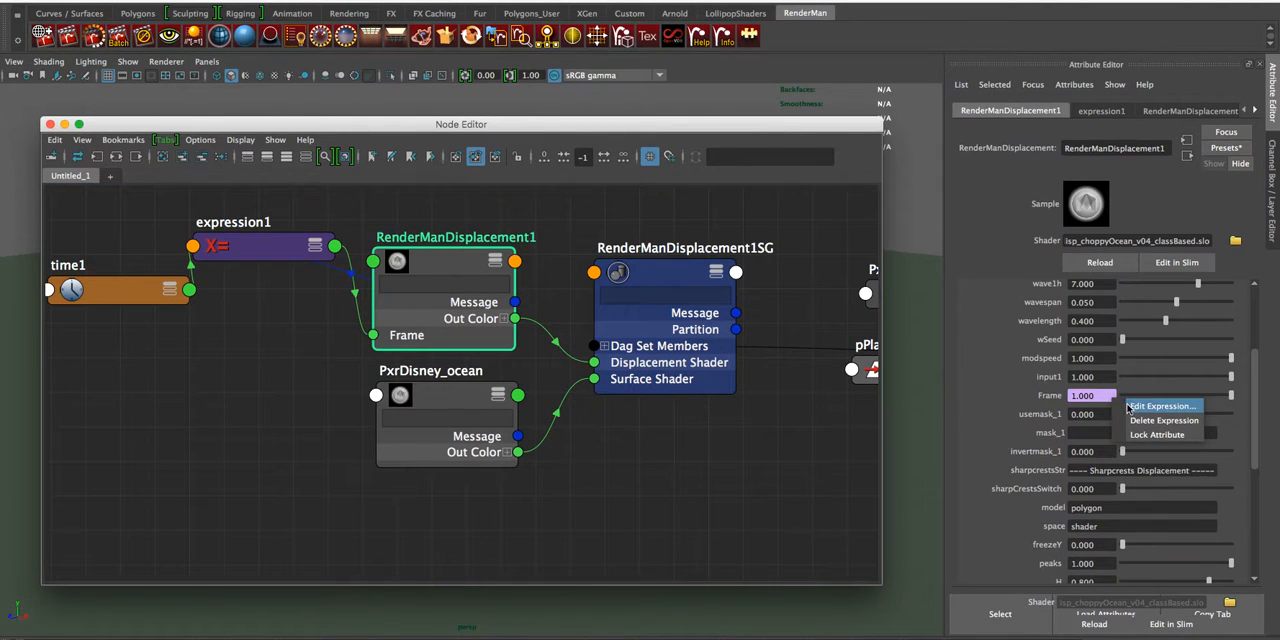
click(786, 312)
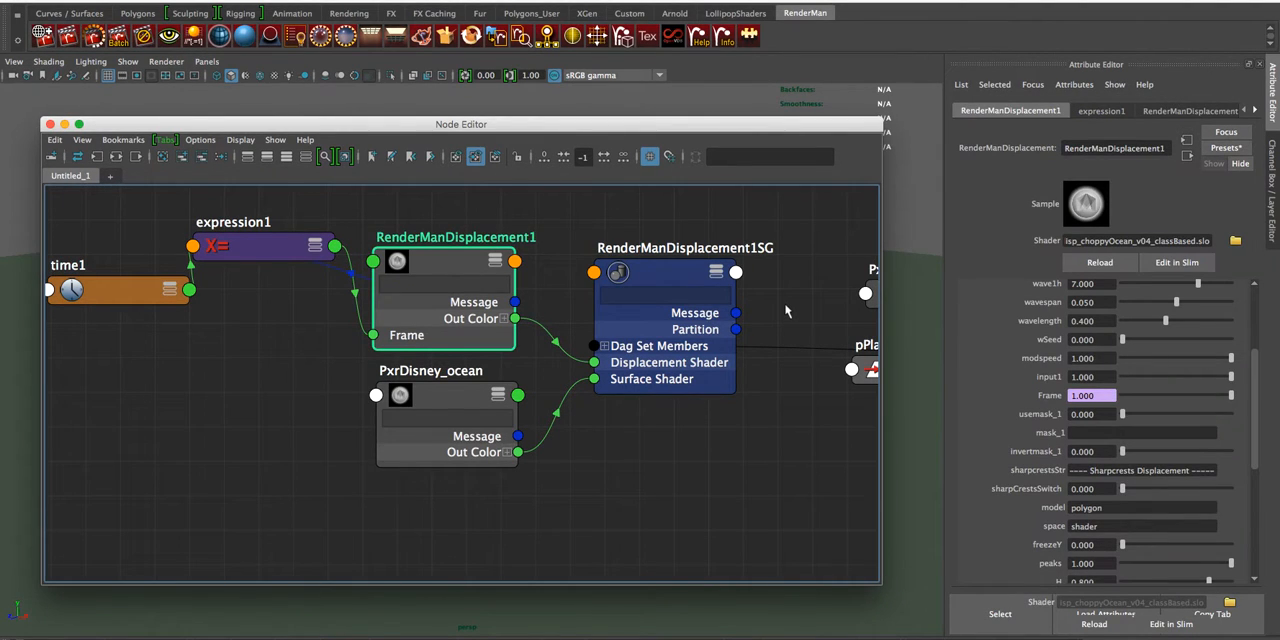
- Inspect the Pxr Disney attributes of PxrDisney_ocean, show the LollipopShaders tools and return to the shader graph
click(472, 399)
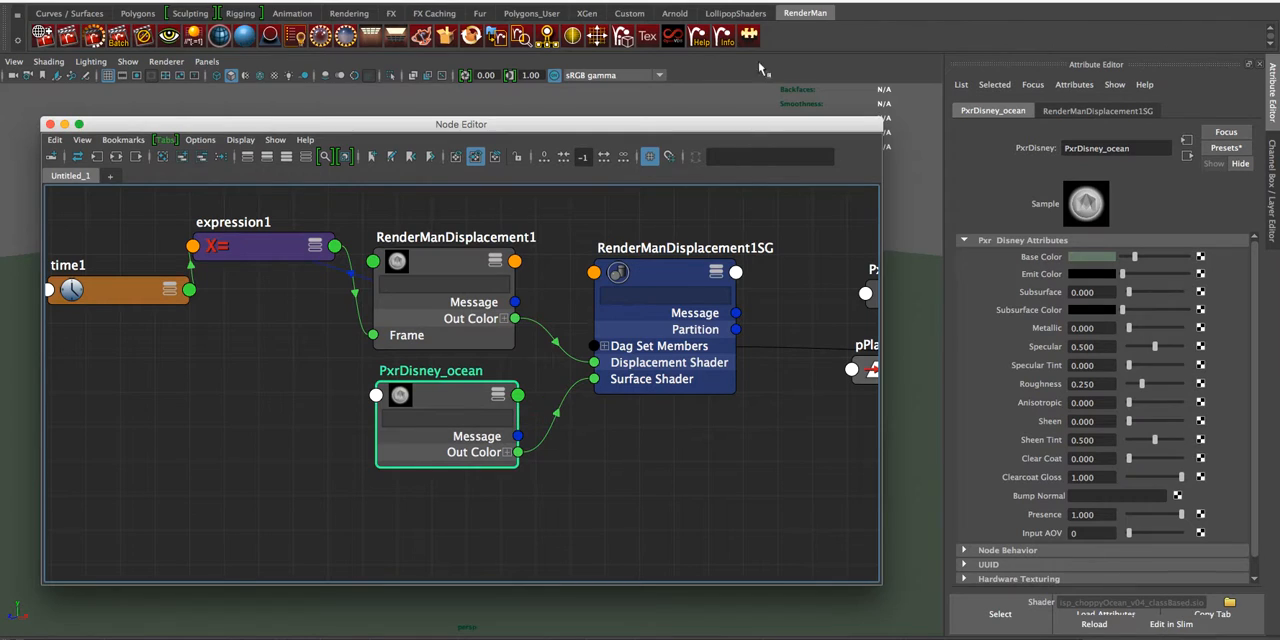
click(738, 13)
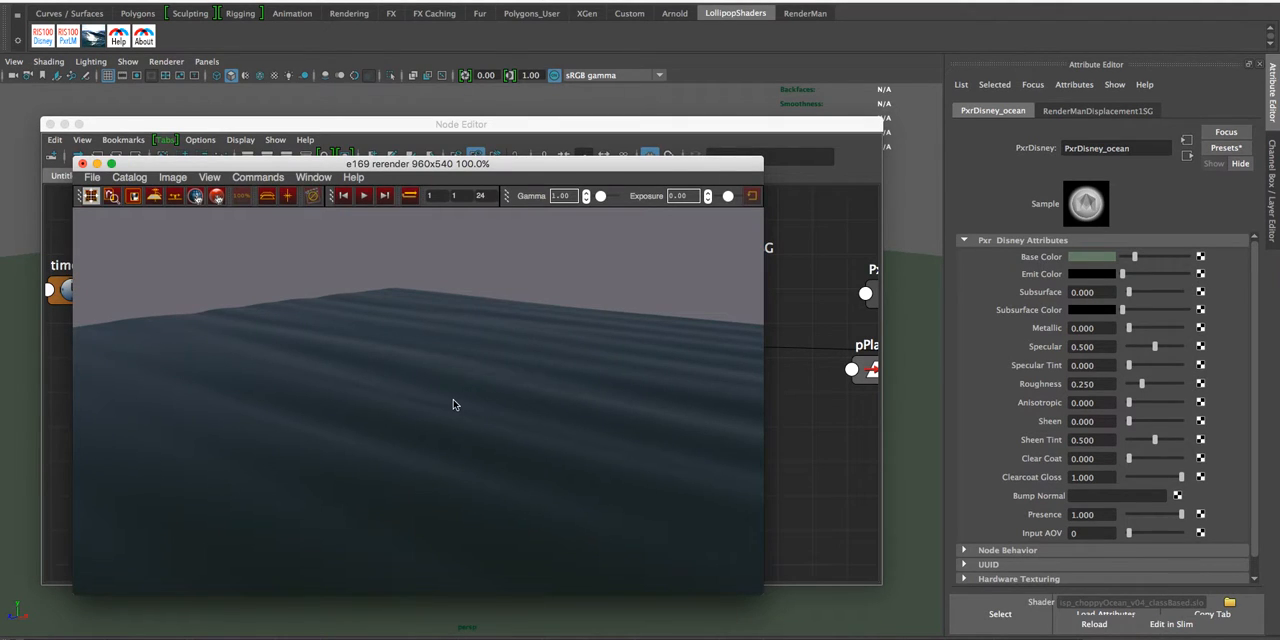
click(778, 314)
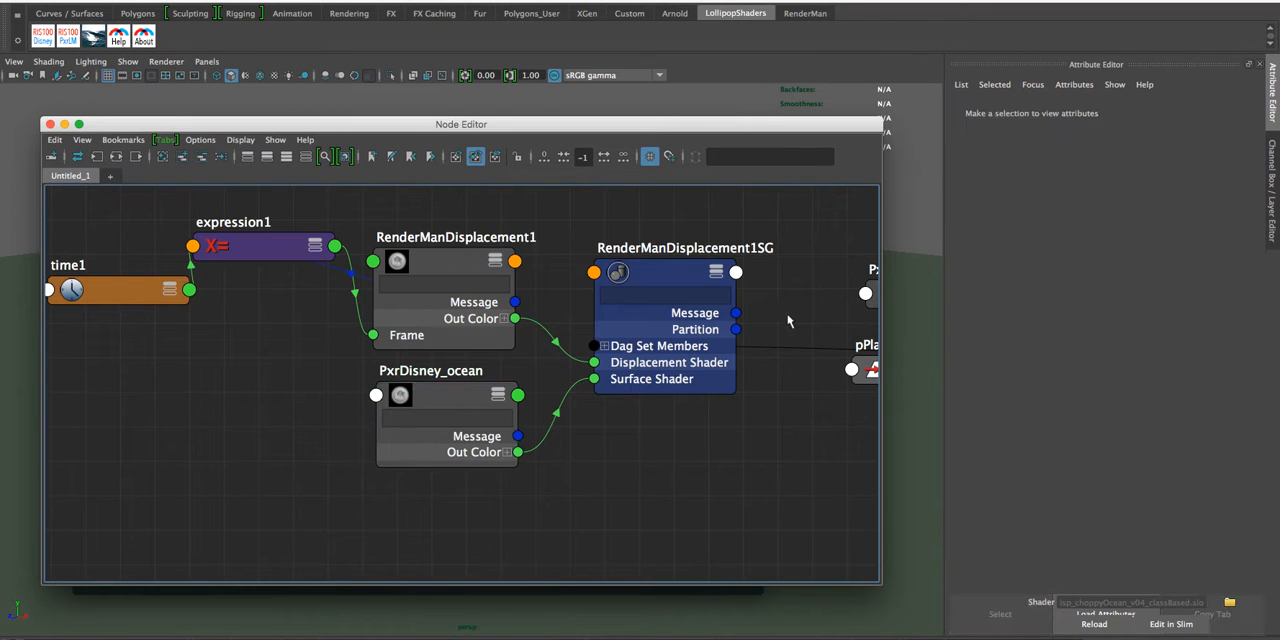
- Try the sharpCrestsSwitch of RenderManDisplacement1 at 1 and set it back to 0
click(483, 264)
scroll(1128, 390, down, 5)
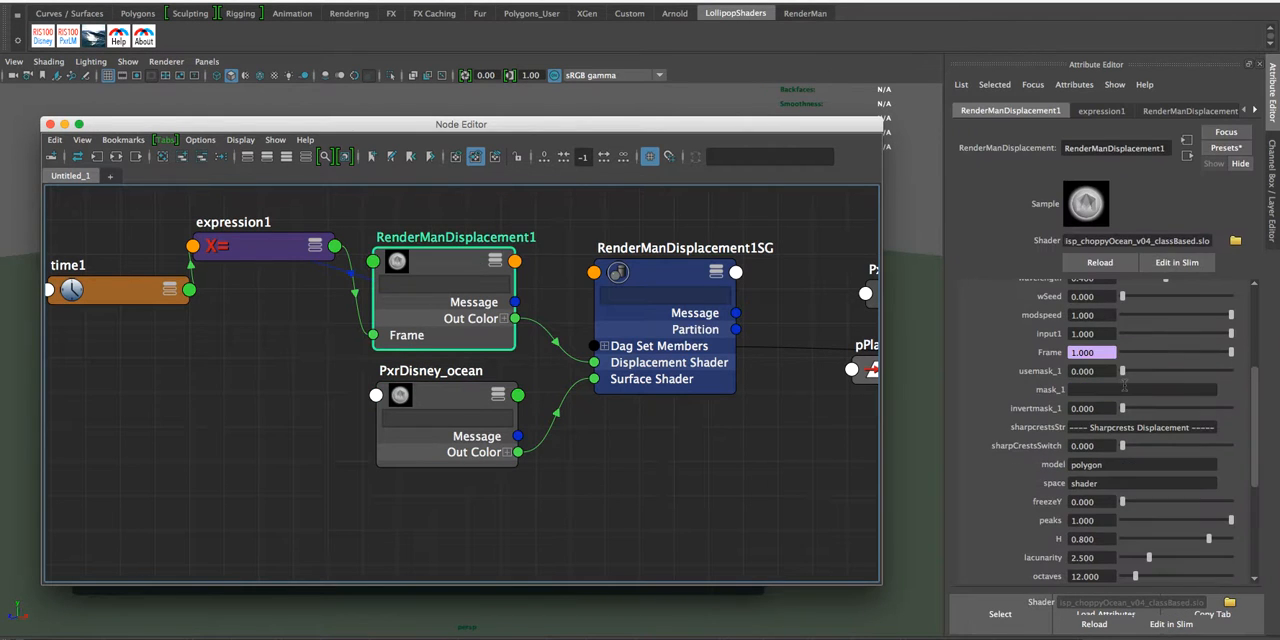
click(1104, 445)
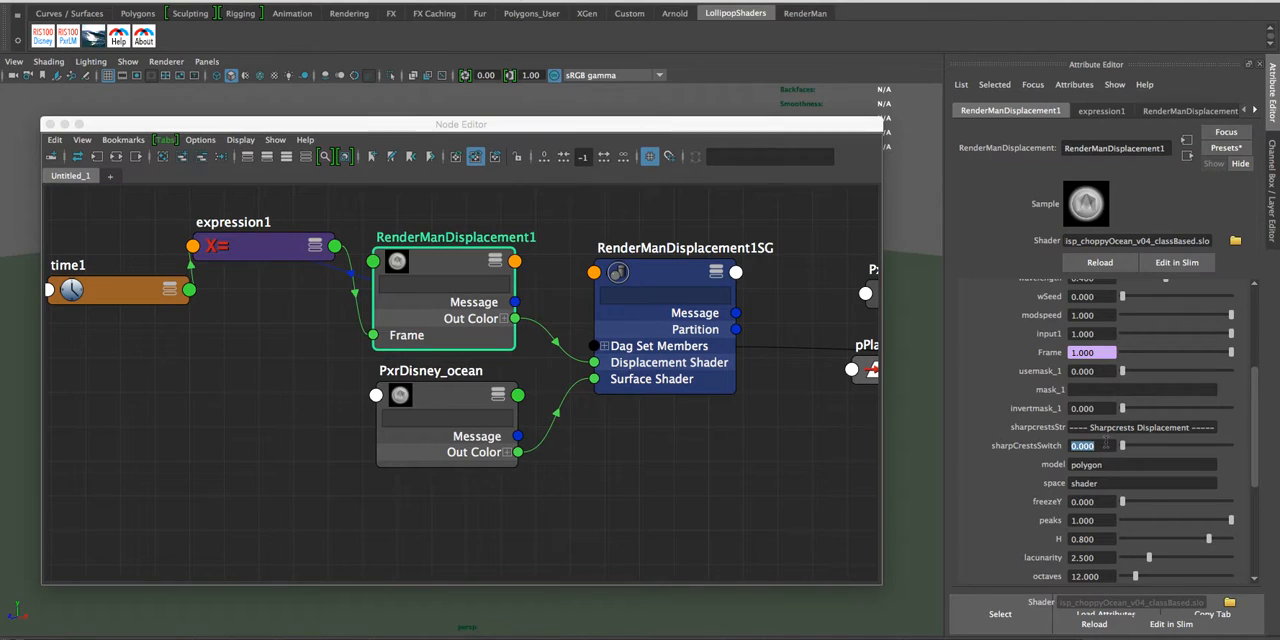
text(1)
key(Return)
click(1082, 446)
text(0)
key(Return)
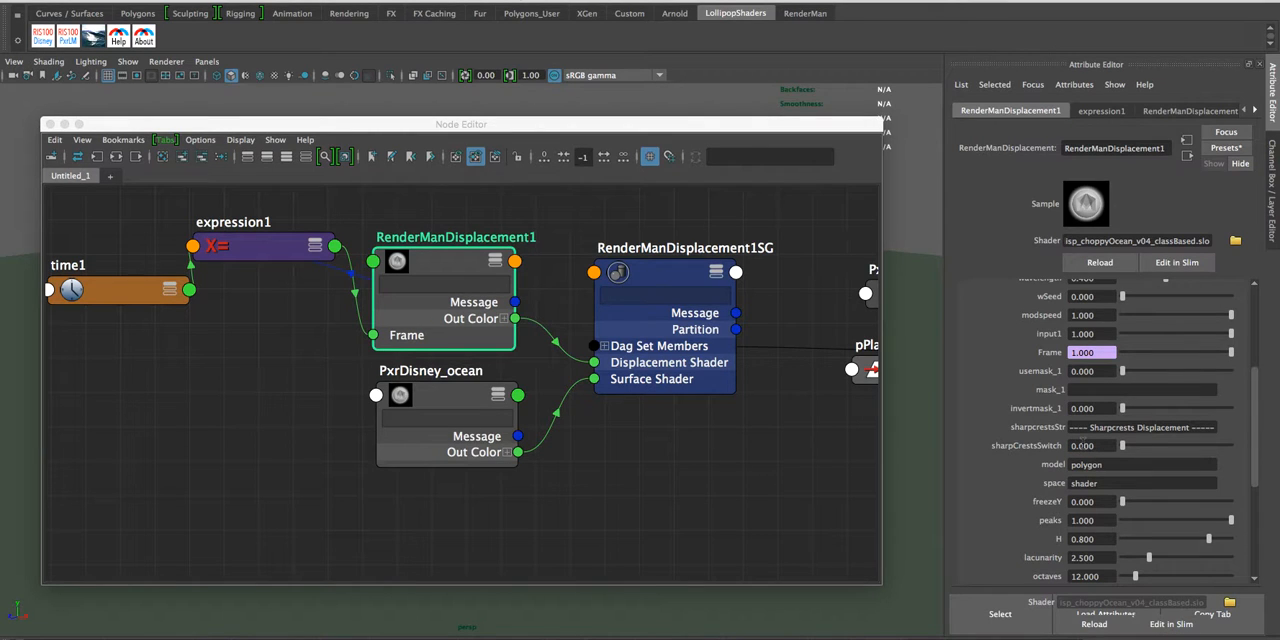